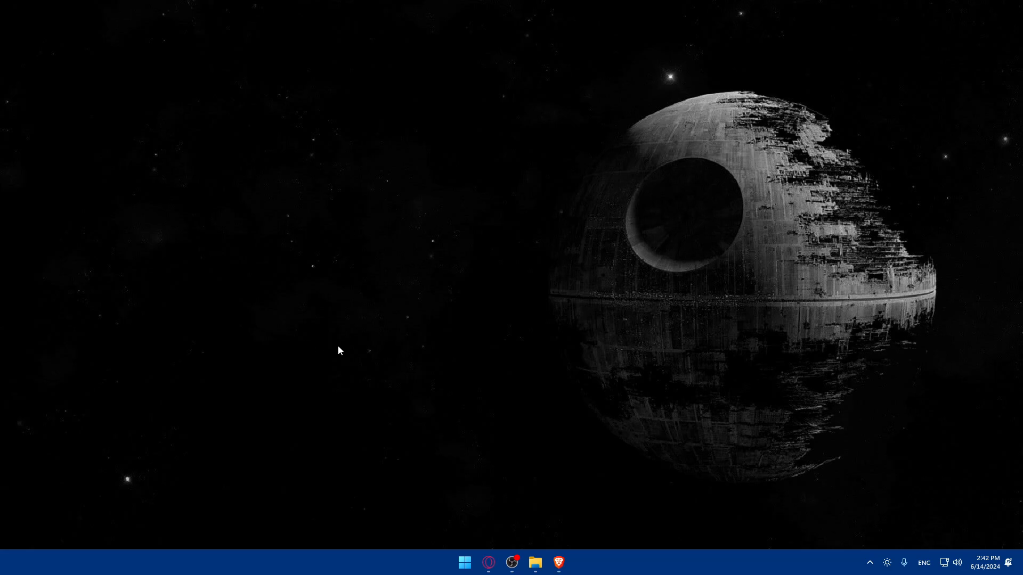
Switch to the Brave browser and open the Notion workspace home page.
click(558, 563)
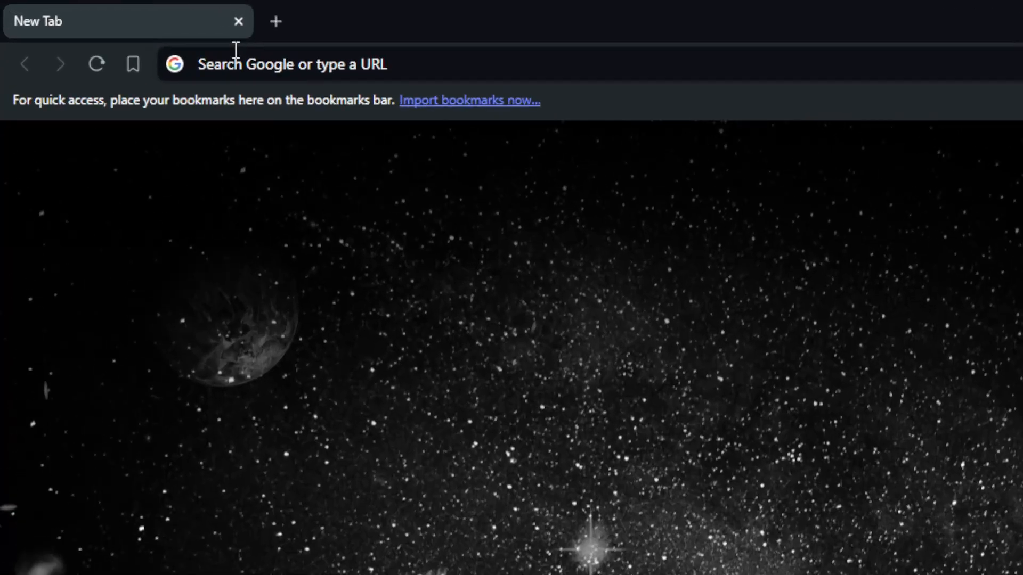
click(119, 29)
text(noti)
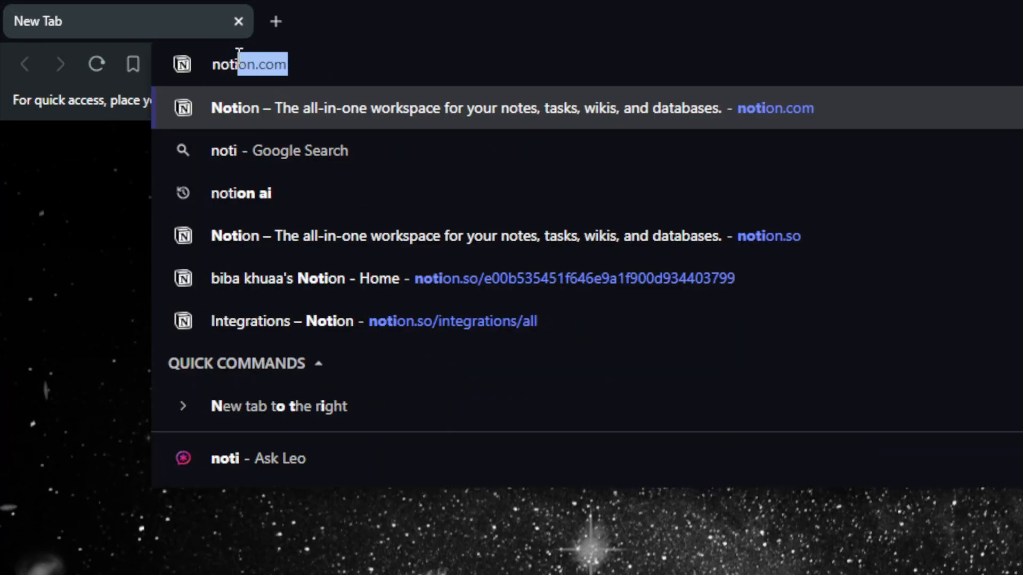
text(on.)
key(Return)
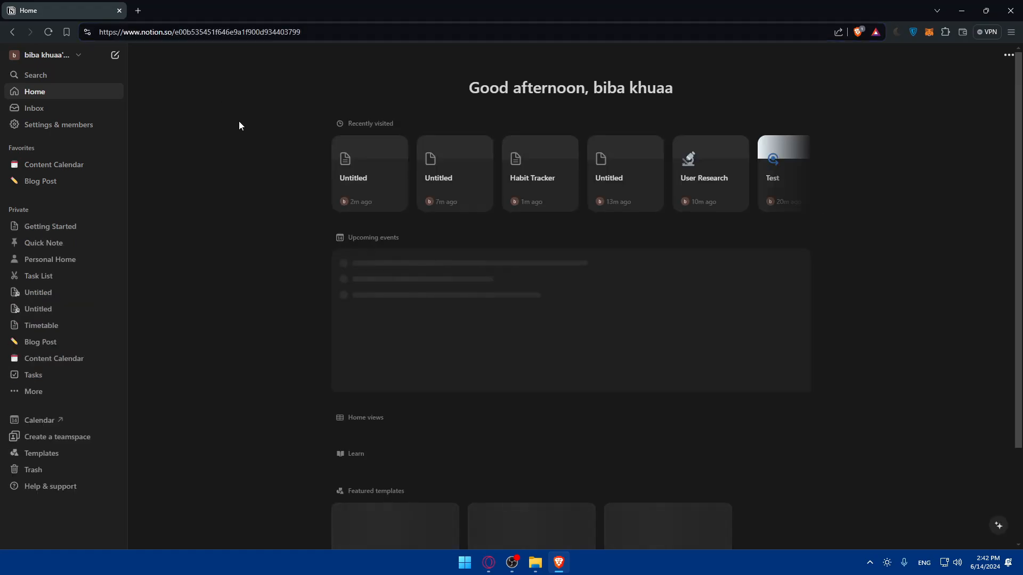
Open notion.com in a private browser window to view the signed-out landing page.
key(ctrl+shift+n)
text(noti)
key(Return)
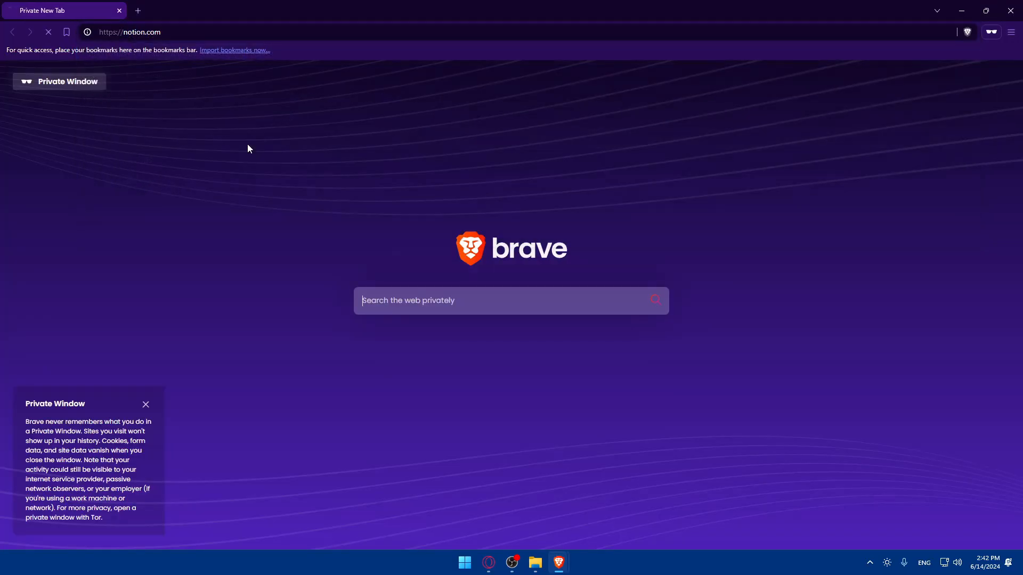
key(alt+Tab)
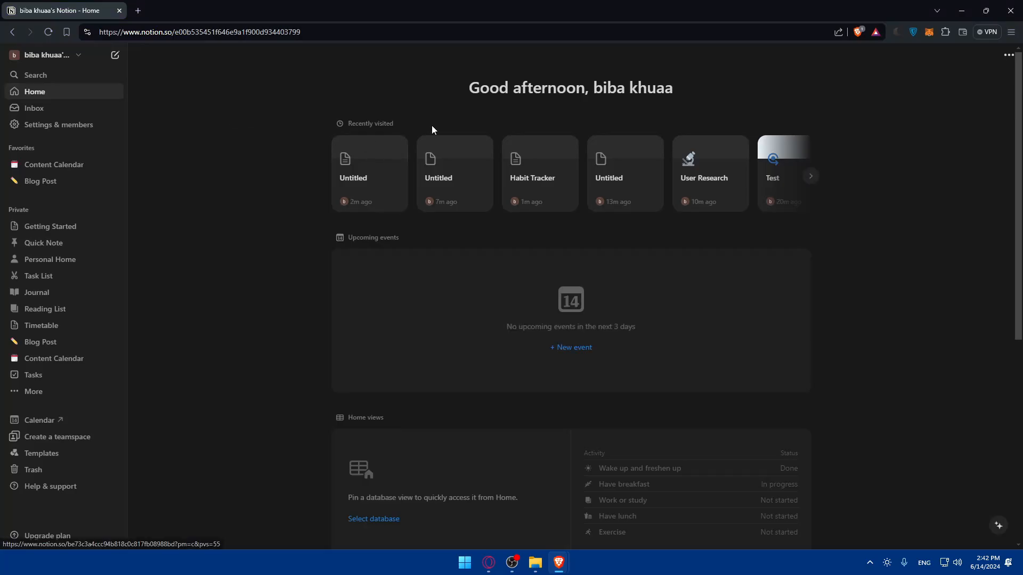
key(alt+Tab)
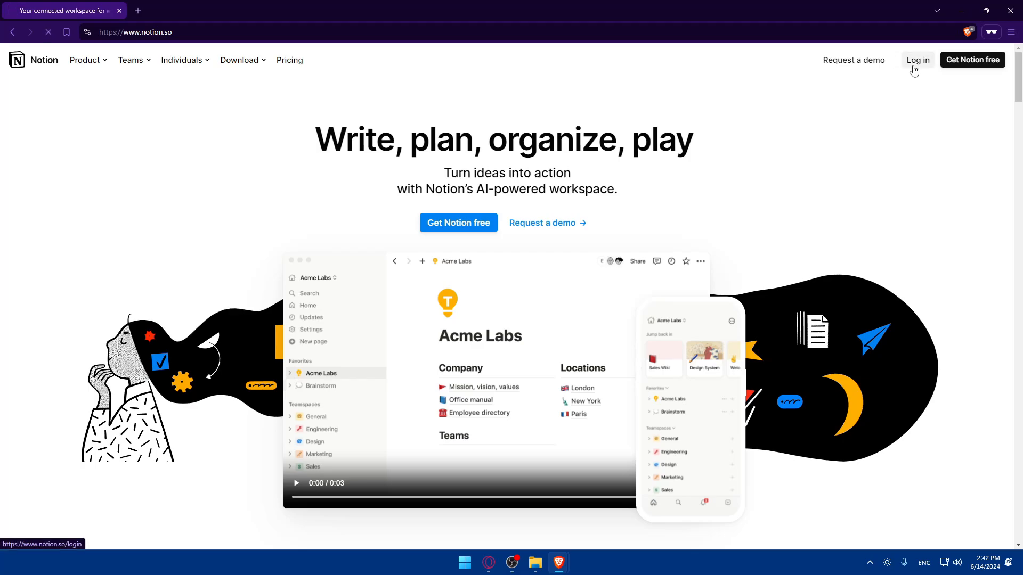
click(913, 67)
key(alt+Left)
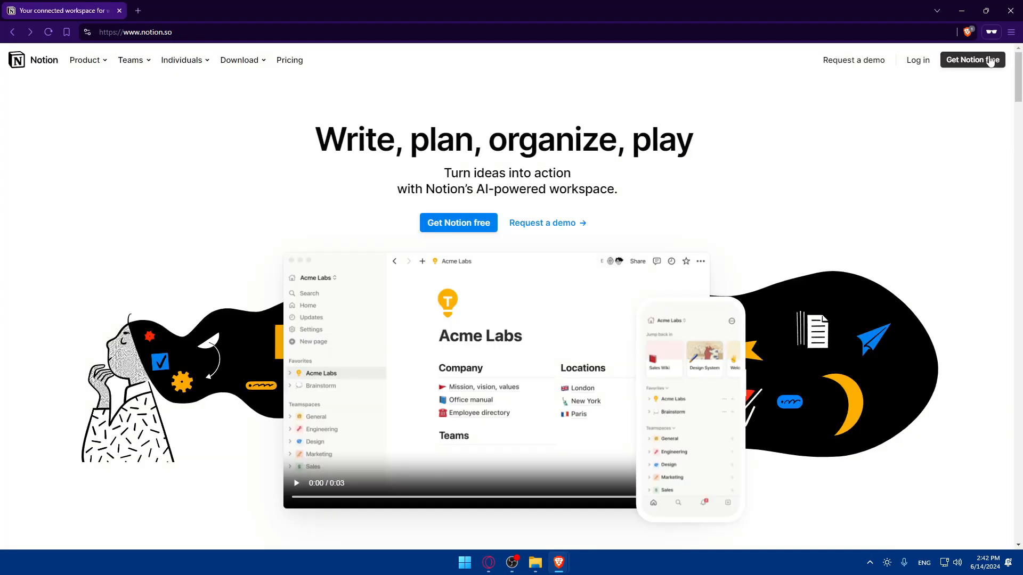
click(990, 60)
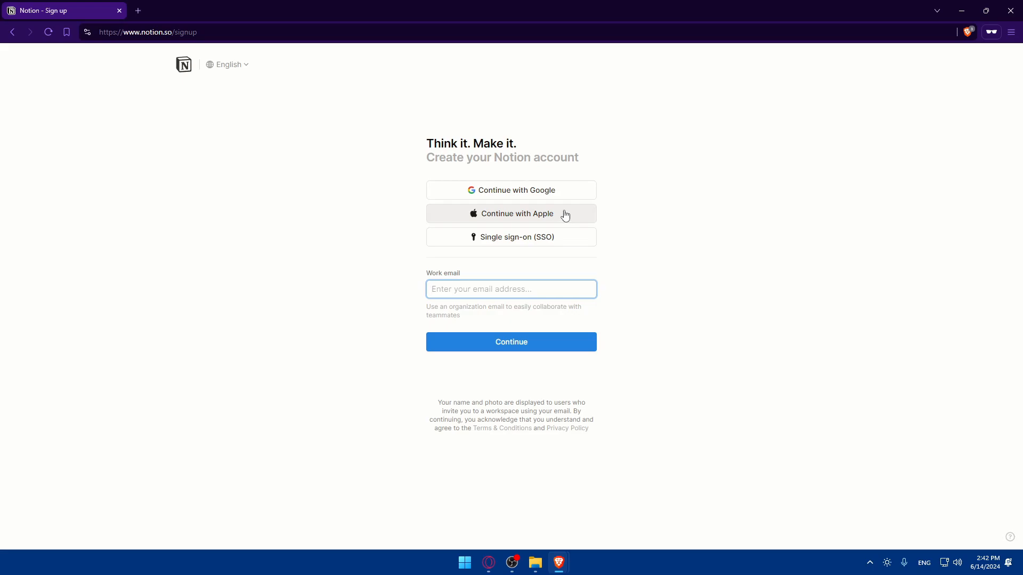
click(1011, 11)
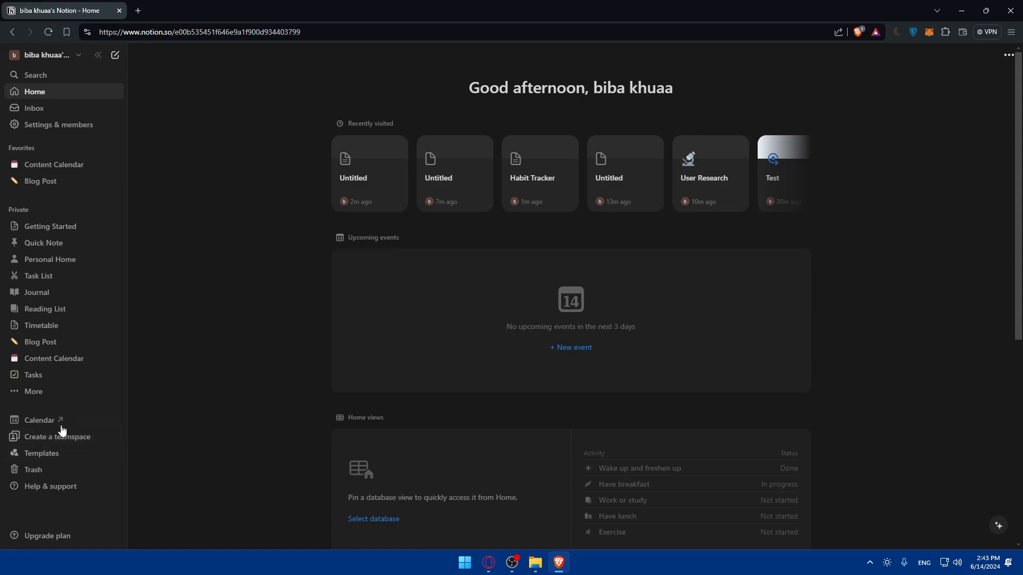
Search the Notion template gallery for "taks" and open the Projects & Tasks template preview.
click(69, 454)
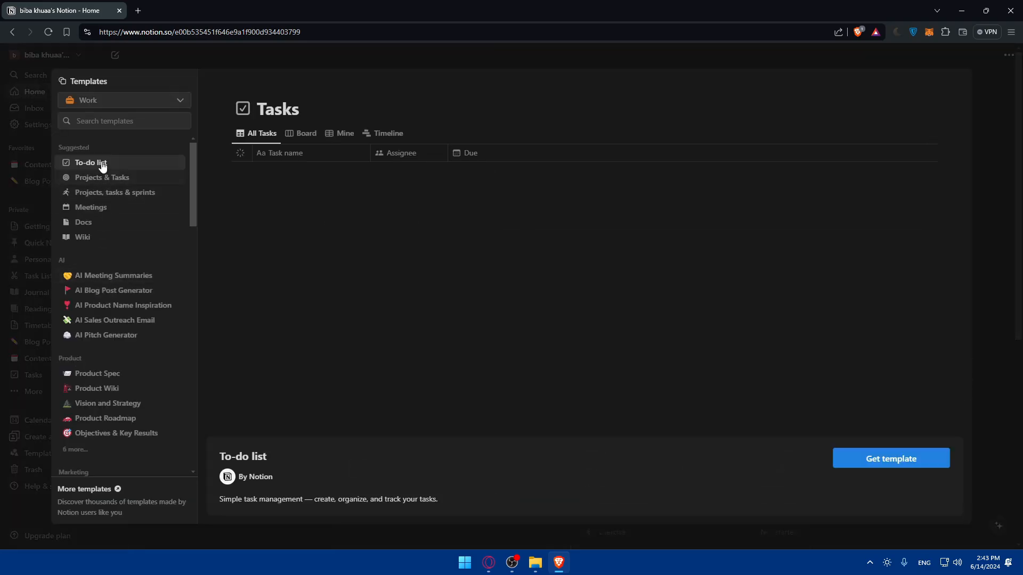
click(108, 123)
text(ta)
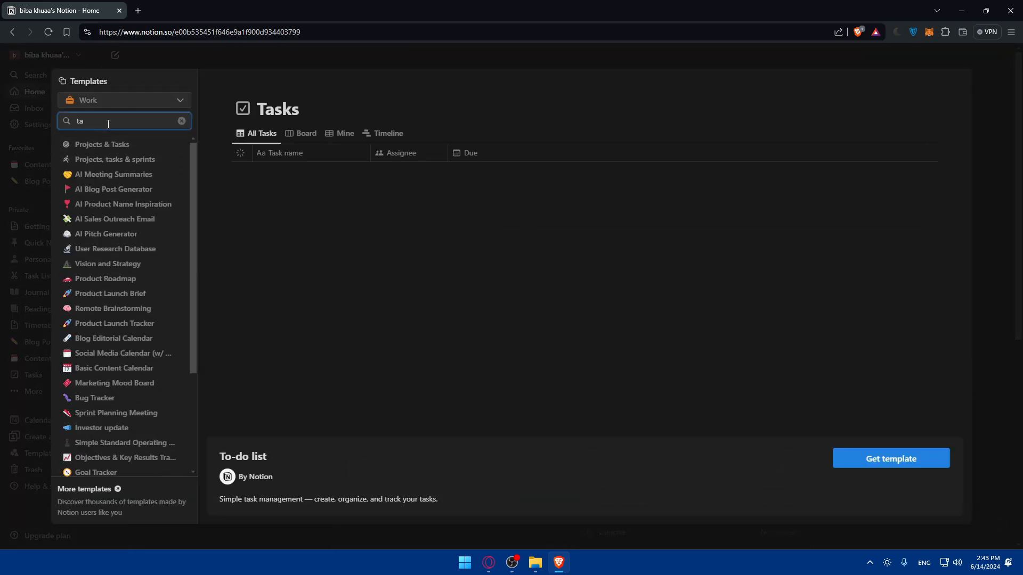
text(ks)
click(83, 147)
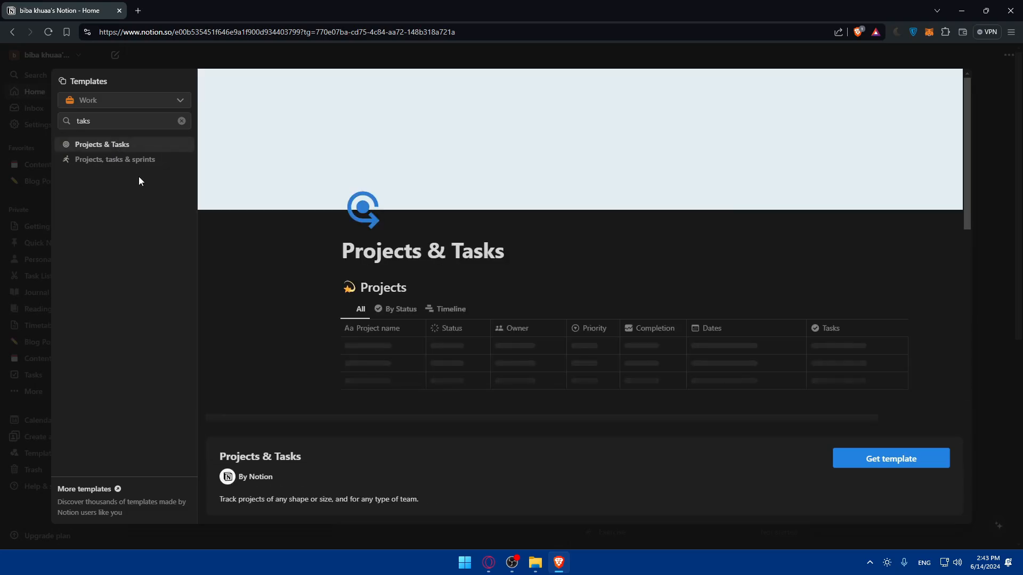
Look through the Projects & Tasks template preview and add the template to the workspace.
scroll(466, 255, down, 5)
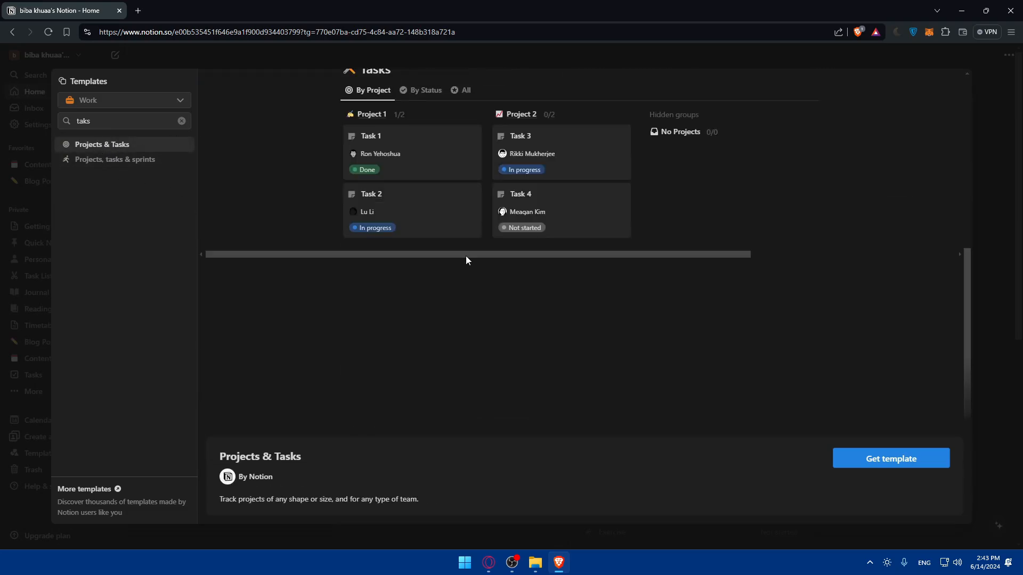
scroll(469, 202, up, 5)
scroll(557, 328, down, 2)
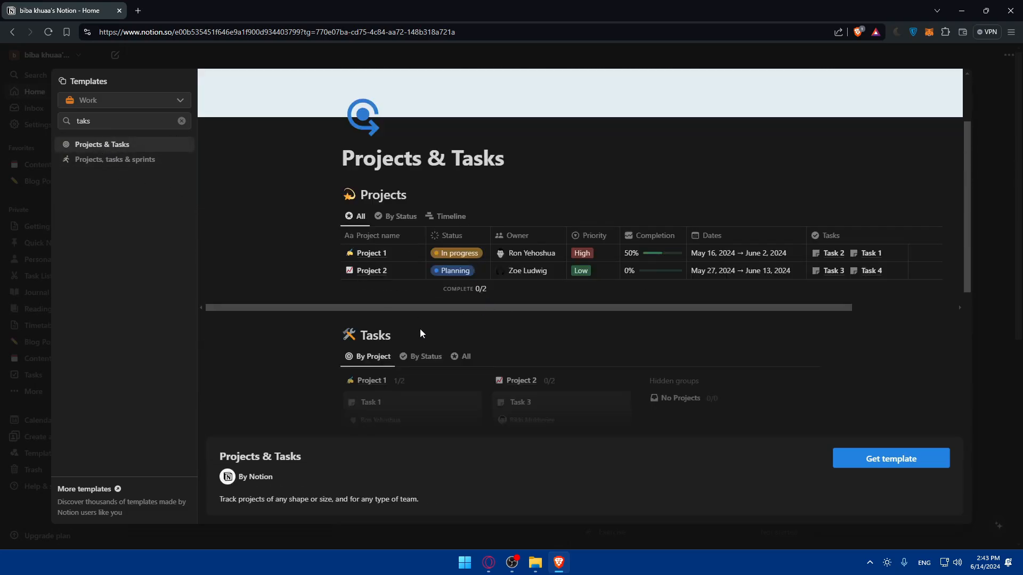
click(927, 461)
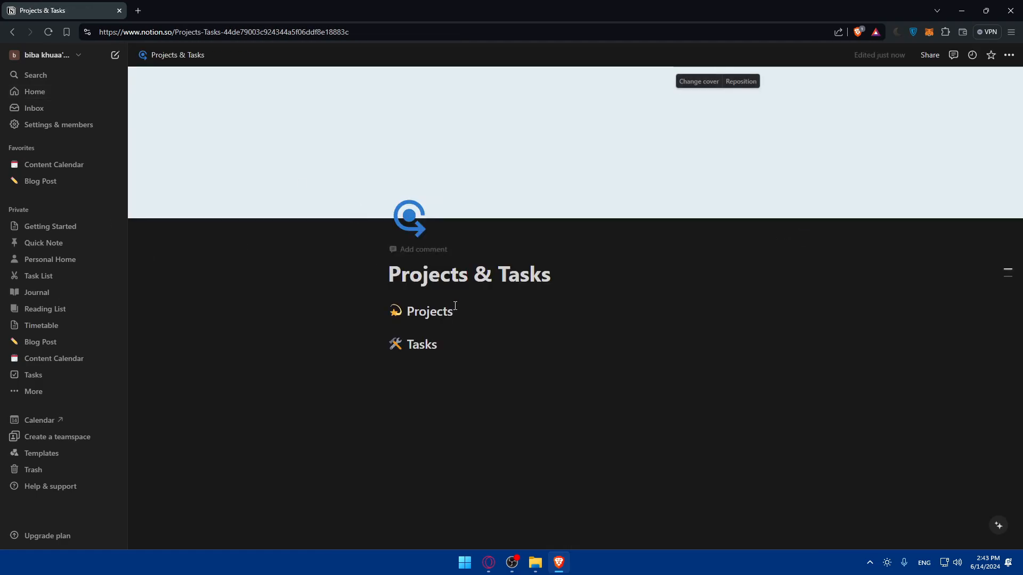
Rename the Projects & Tasks page as "Recurring Tasks".
drag(547, 274, 359, 273)
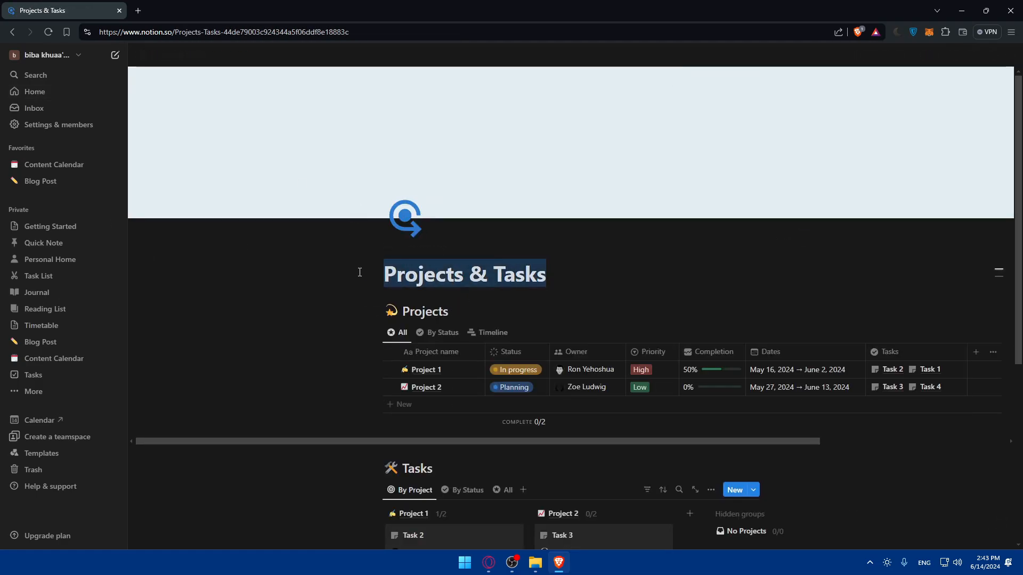
text(Reccu)
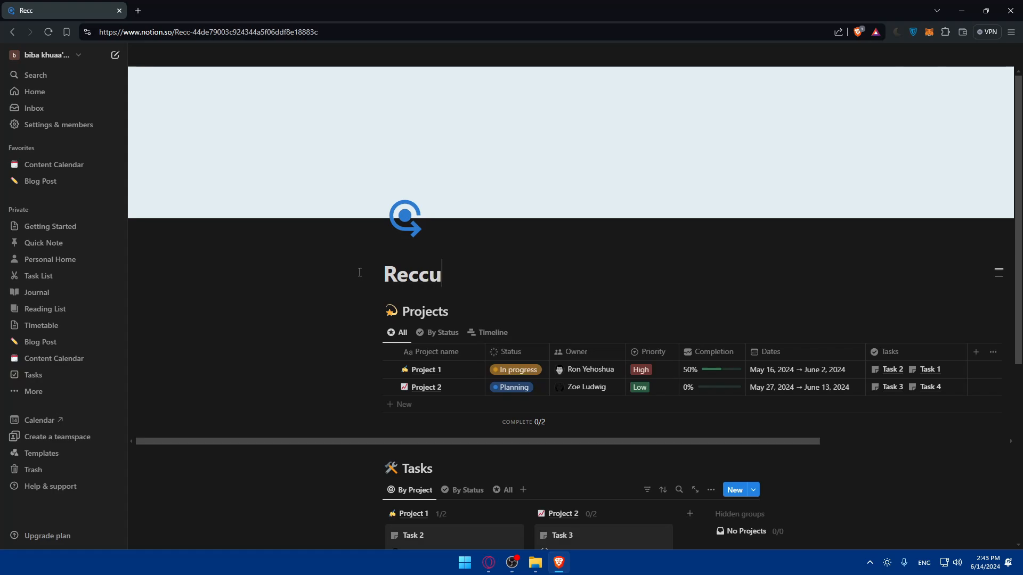
text(rring)
key(BackSpace)
key(BackSpace)
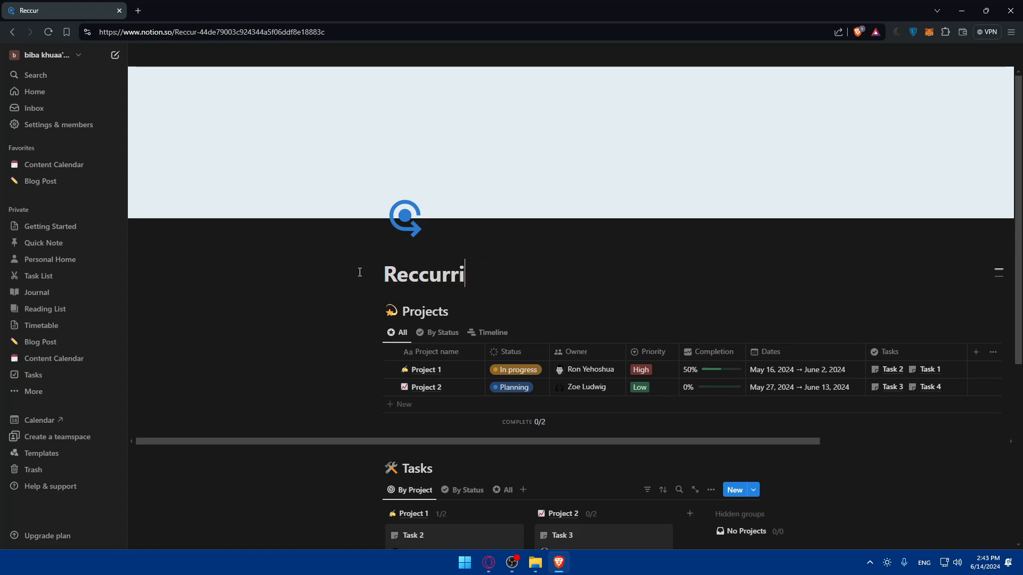
key(BackSpace)
key(BackSpace)
key(BackSpace)
key(BackSpace)
key(BackSpace)
text(u)
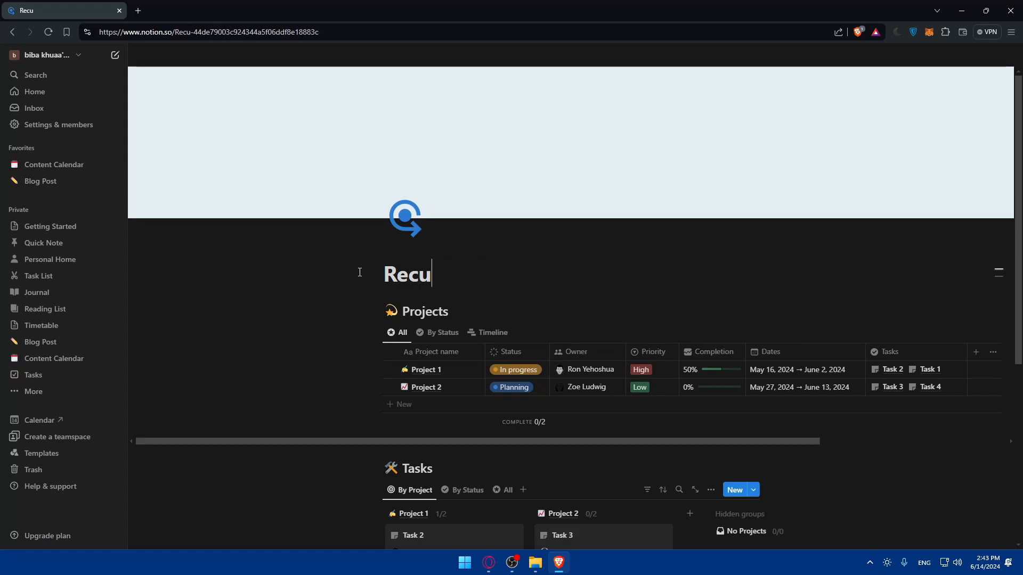
text(rring)
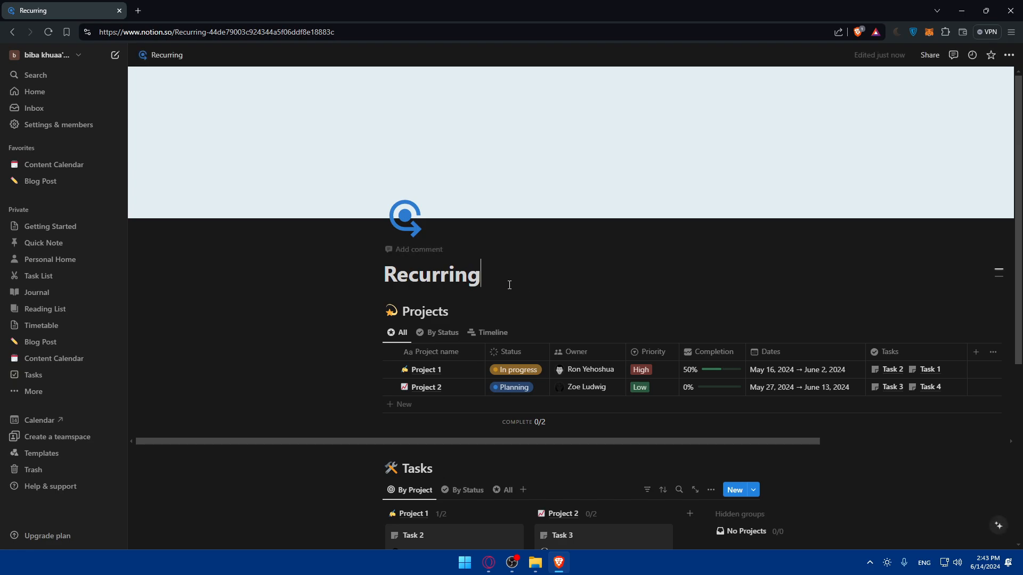
text( Ta)
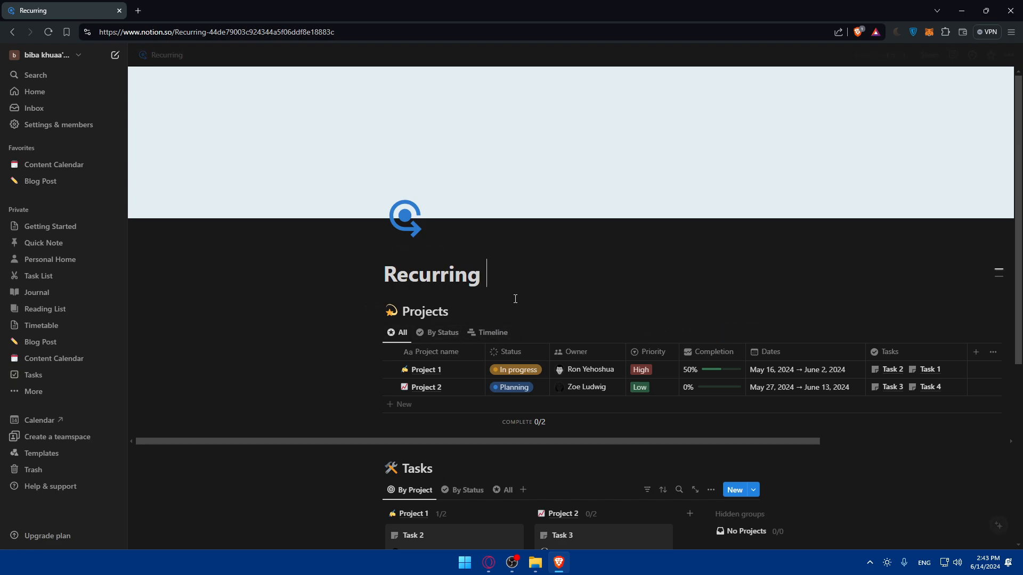
text(sks)
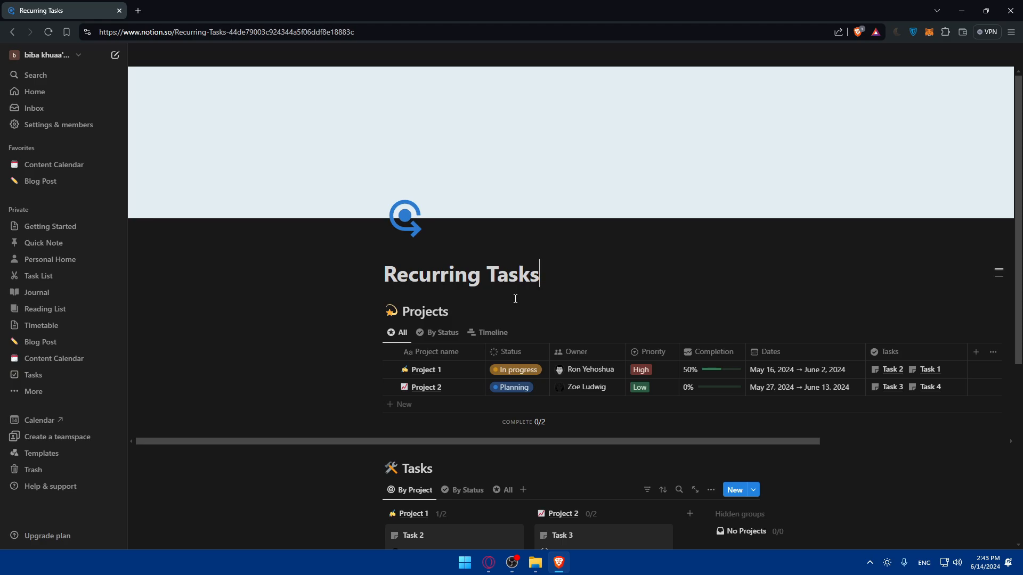
Add an entry titled "New Project" to the Projects database and close its page.
scroll(515, 299, down, 5)
scroll(523, 302, up, 3)
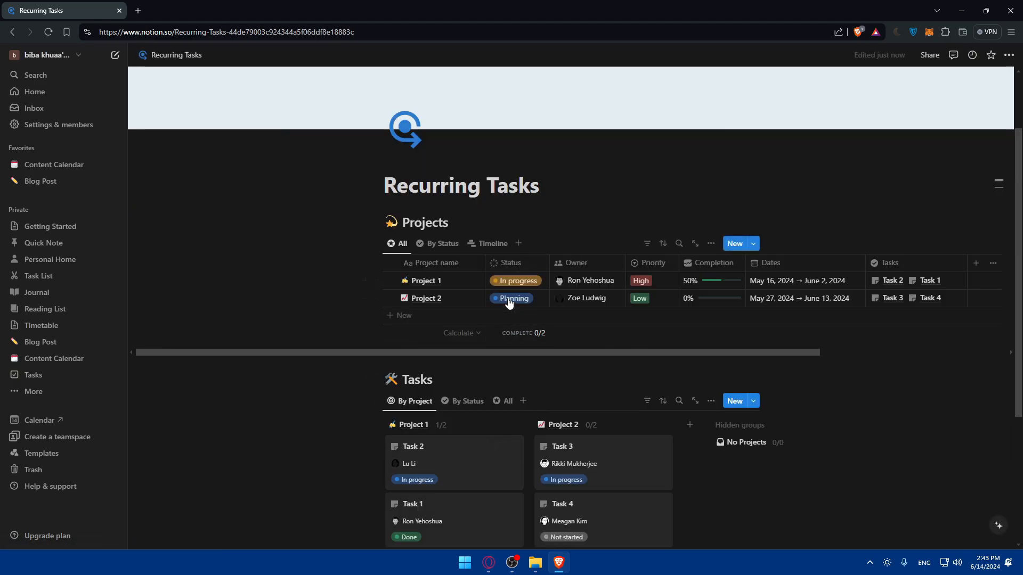
click(735, 244)
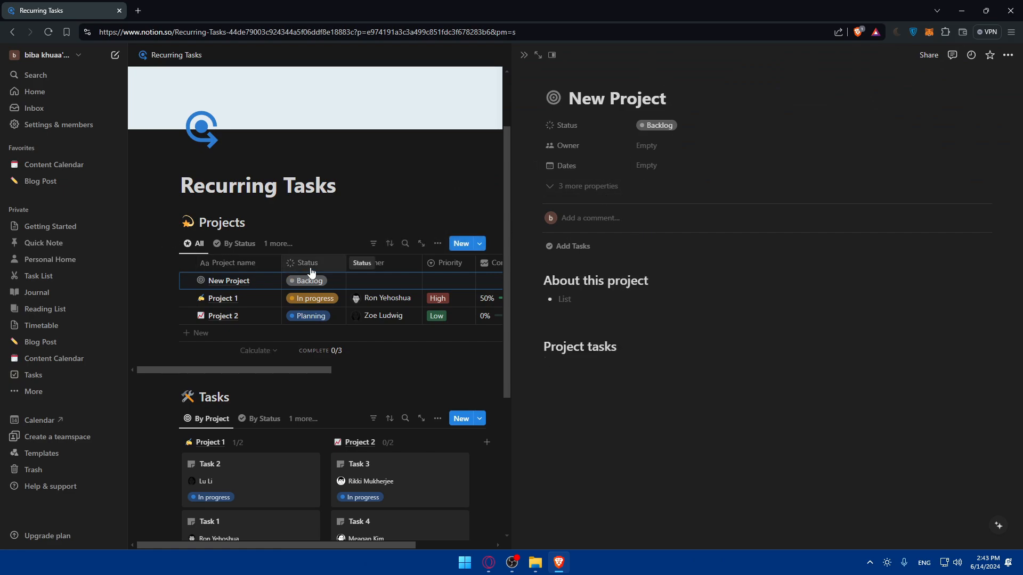
key(BackSpace)
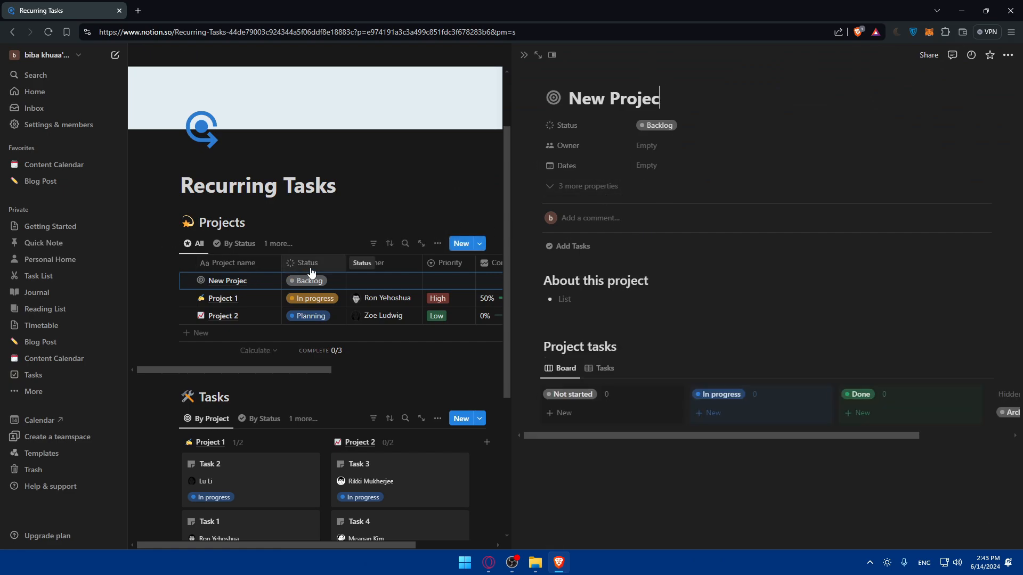
text(--)
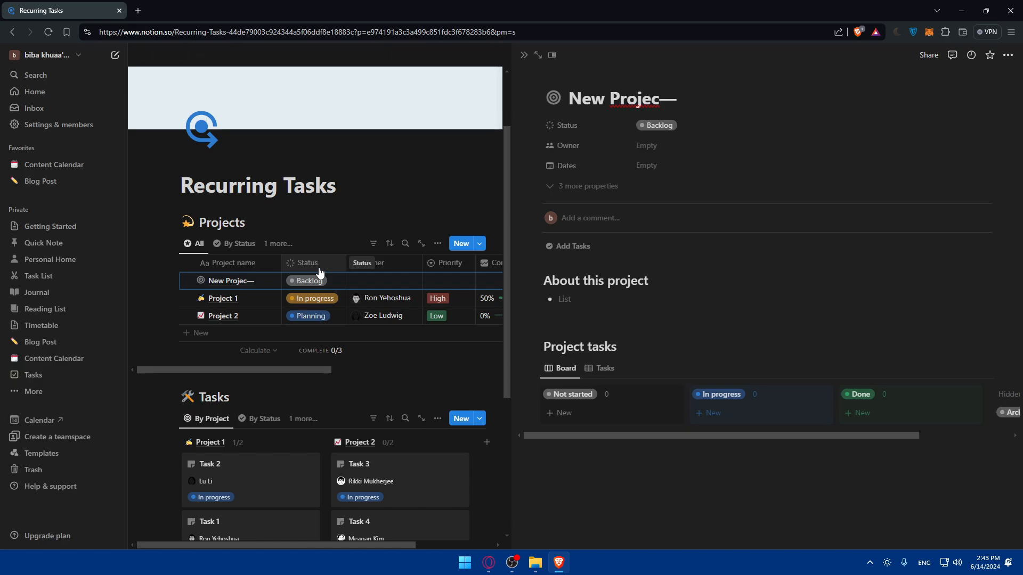
key(BackSpace)
key(BackSpace)
text(t)
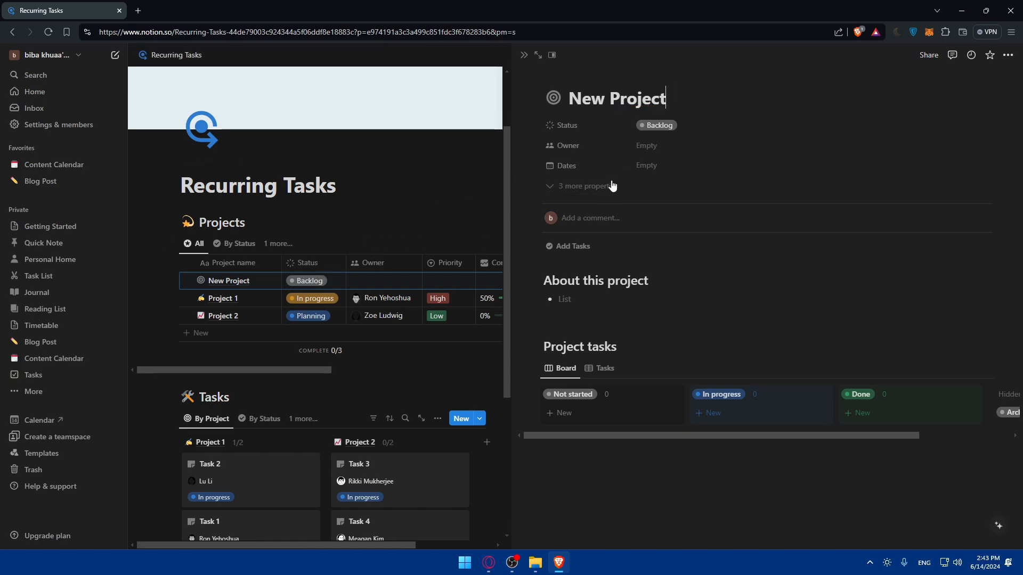
key(Escape)
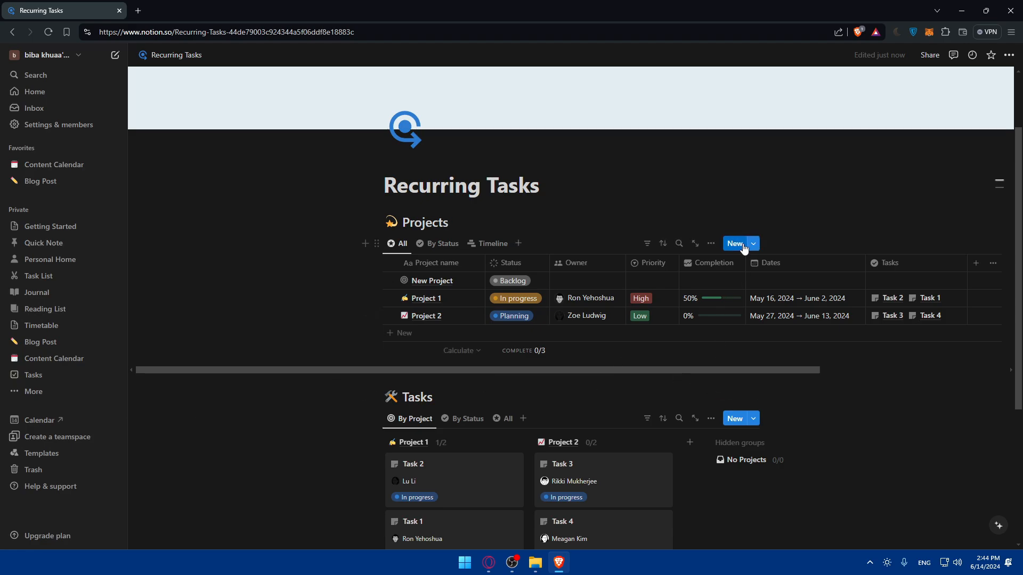
Add another project to the Projects database, create a task in its Project tasks table, and return to the project page.
click(734, 243)
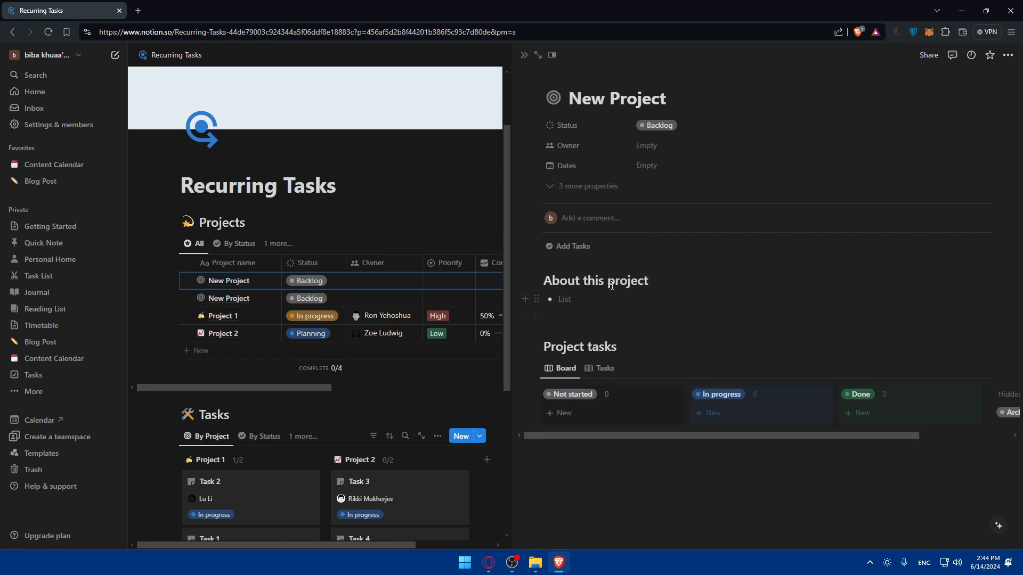
click(606, 372)
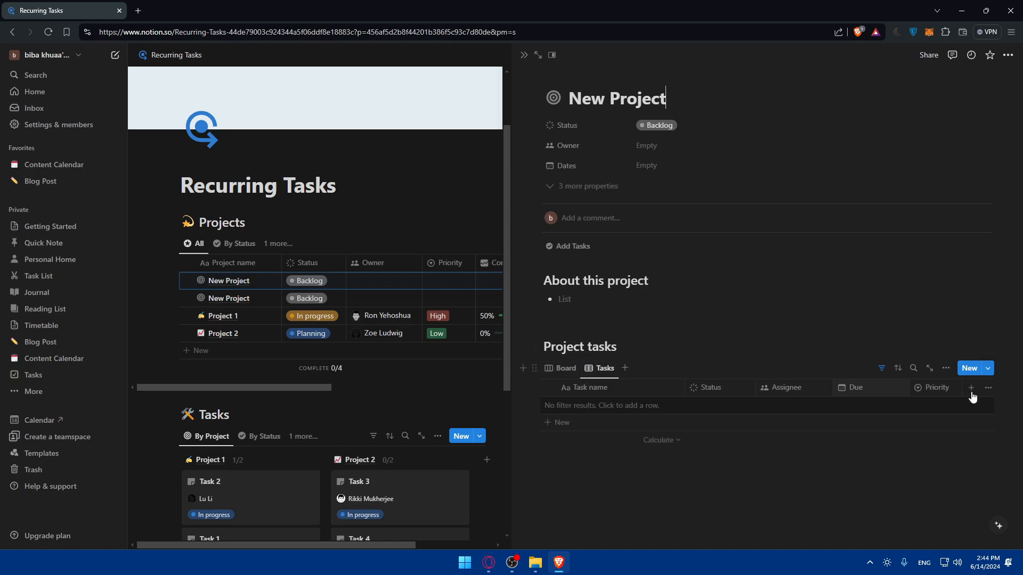
click(970, 368)
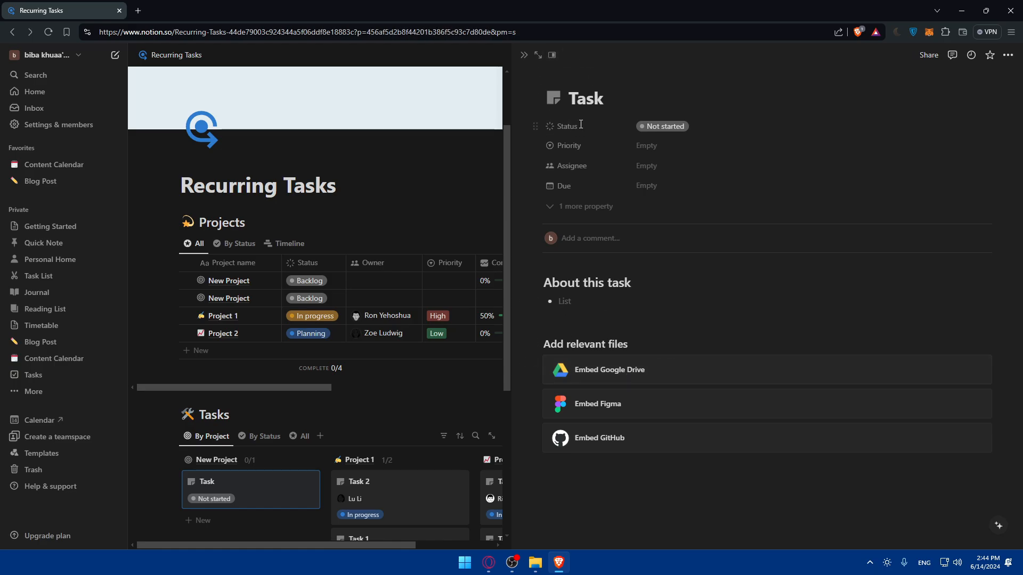
key(alt+Left)
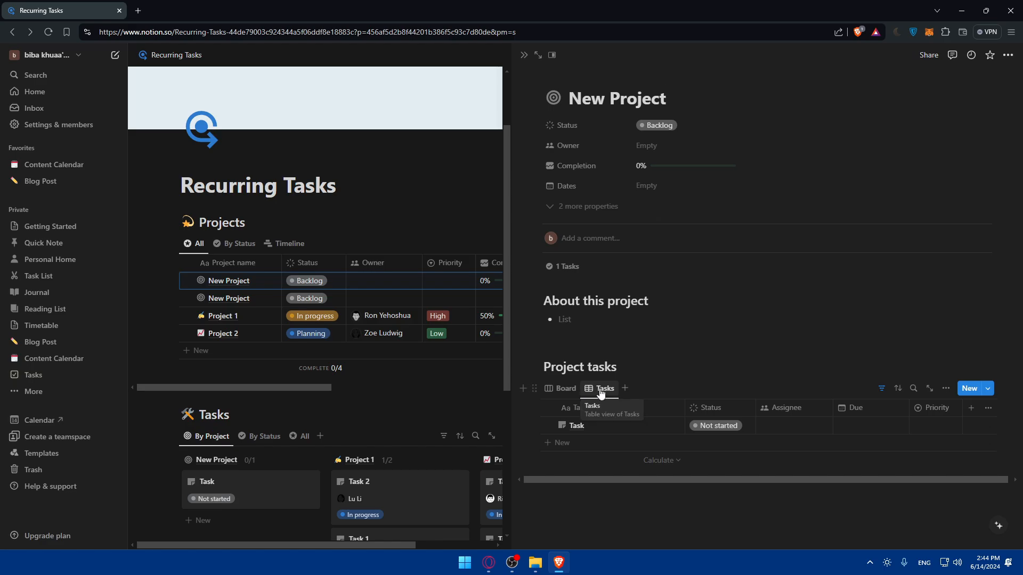
click(625, 388)
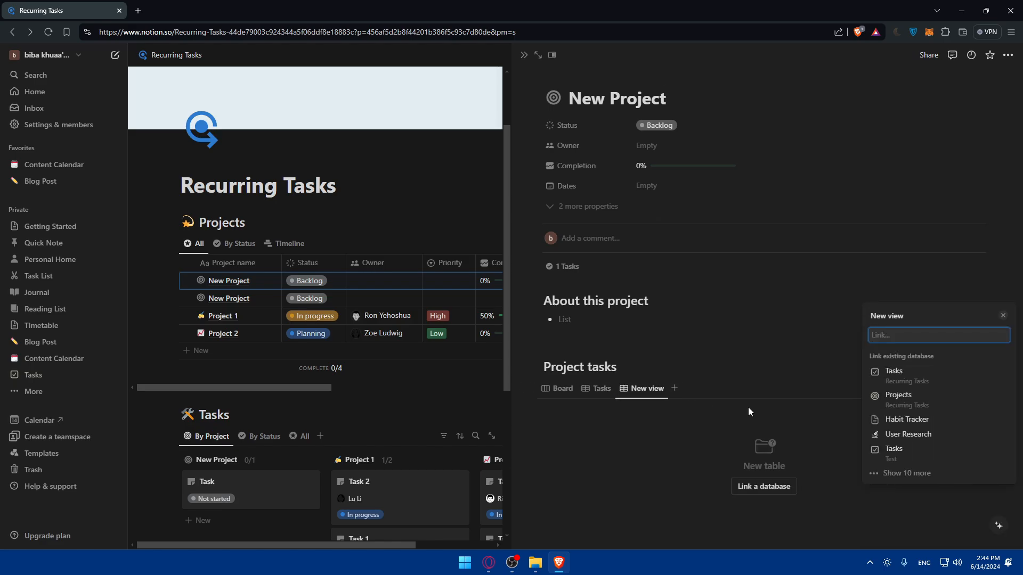
text(table)
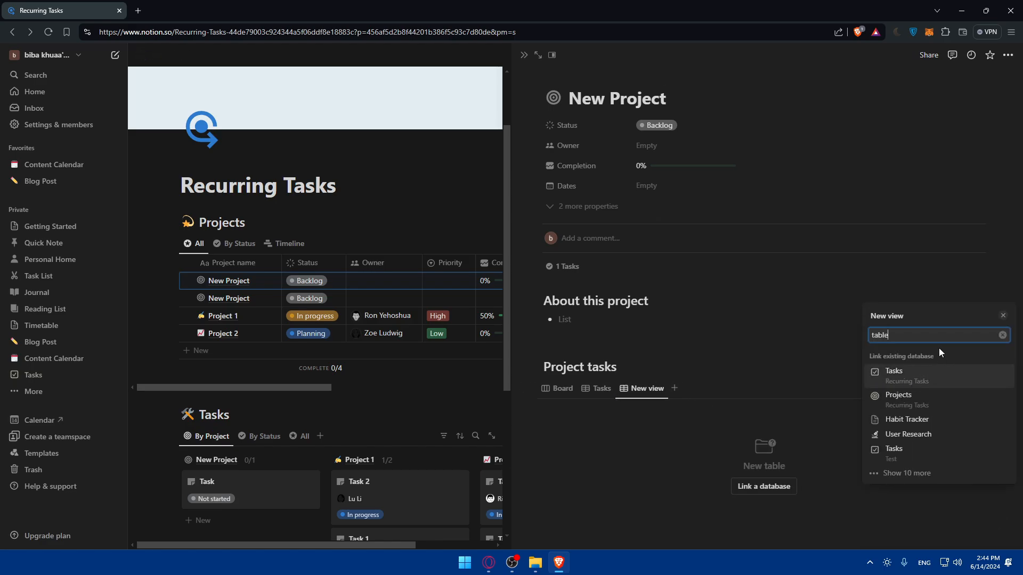
key(BackSpace)
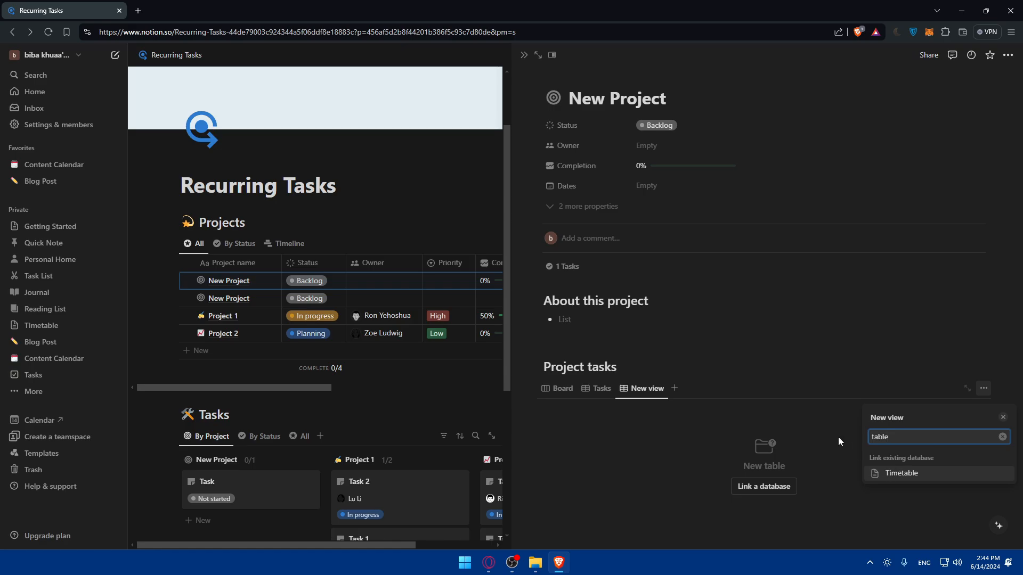
key(BackSpace)
key(BackSpace)
key(BackSpace)
key(BackSpace)
click(633, 391)
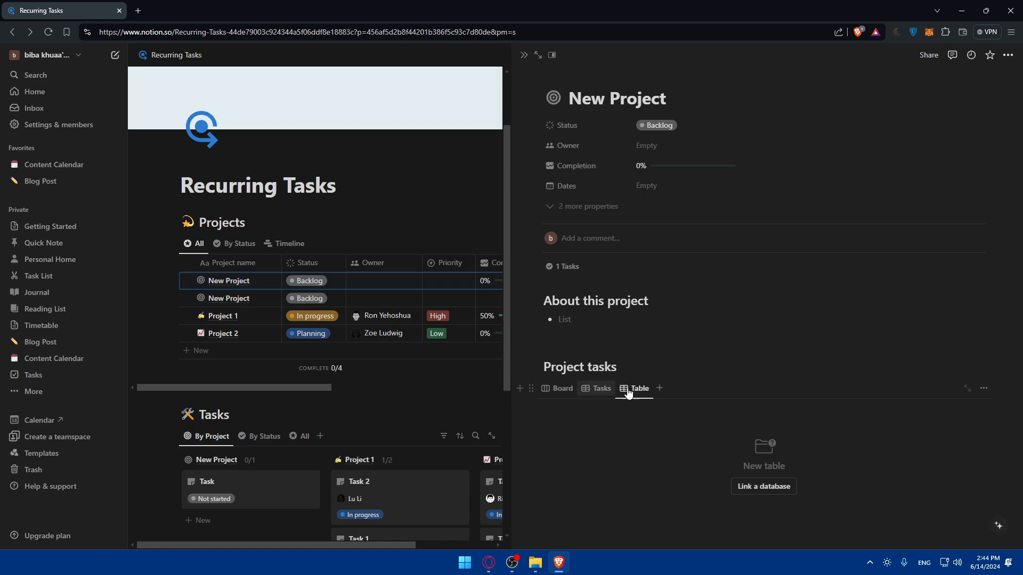
click(641, 391)
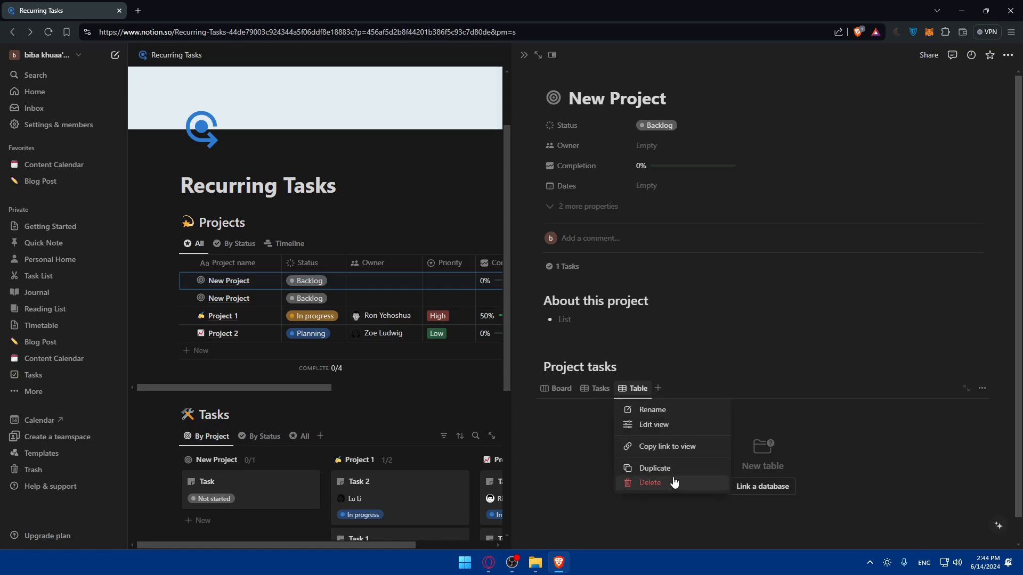
click(650, 482)
click(543, 300)
click(601, 390)
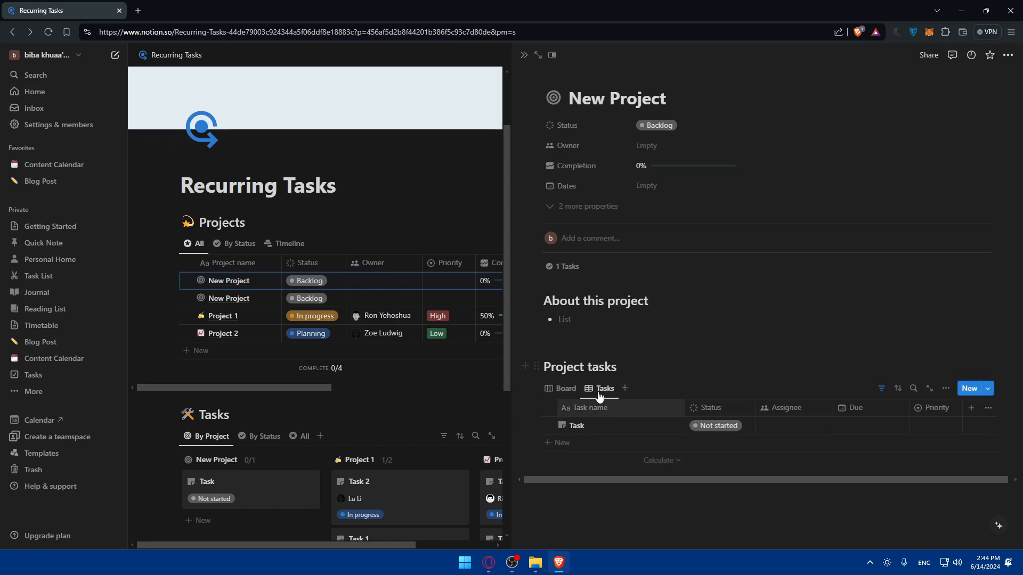
Add an untitled second task to the Project tasks table and open its page.
click(547, 445)
key(BackSpace)
key(BackSpace)
key(BackSpace)
key(BackSpace)
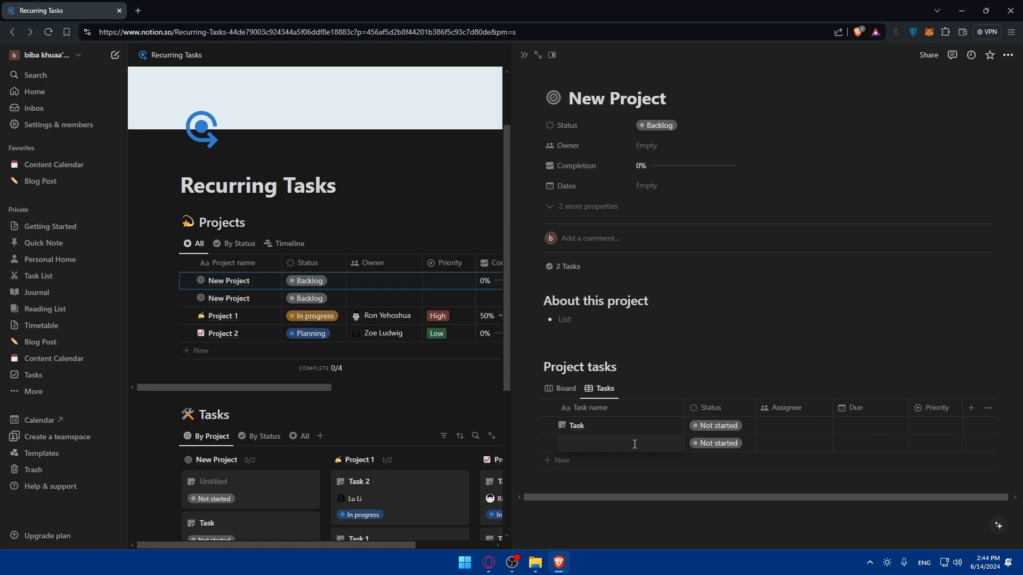
click(666, 444)
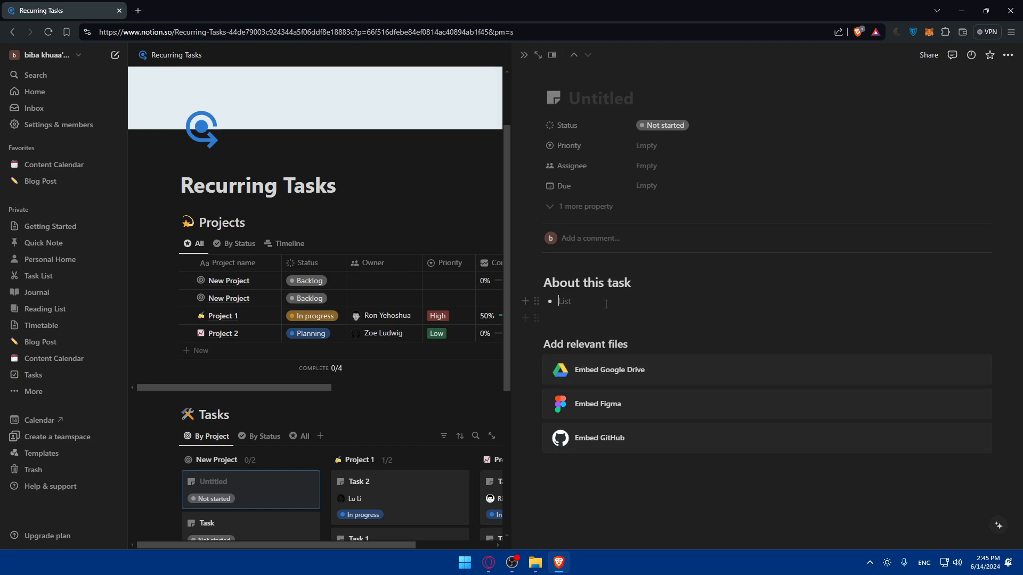
Set the new task's priority to High and assign it to the workspace member.
click(646, 145)
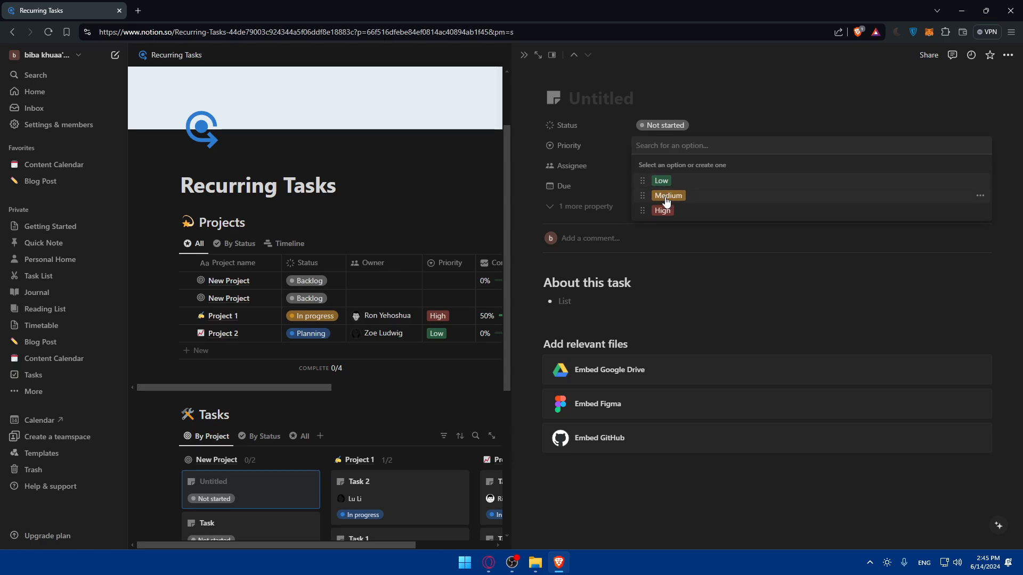
click(662, 208)
click(646, 165)
click(661, 200)
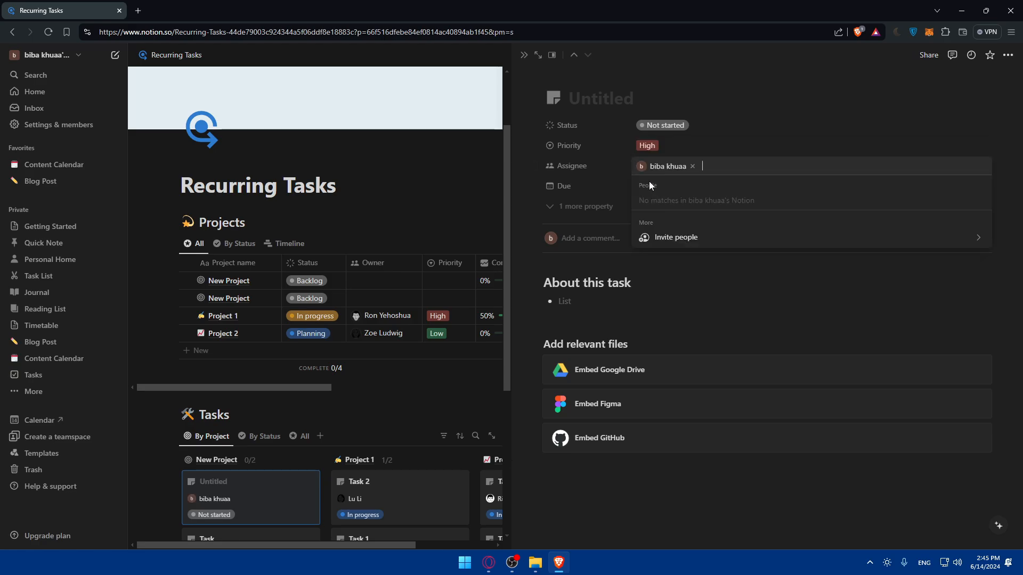
click(639, 88)
Title the new task "Uploading a video" and close its page.
click(647, 99)
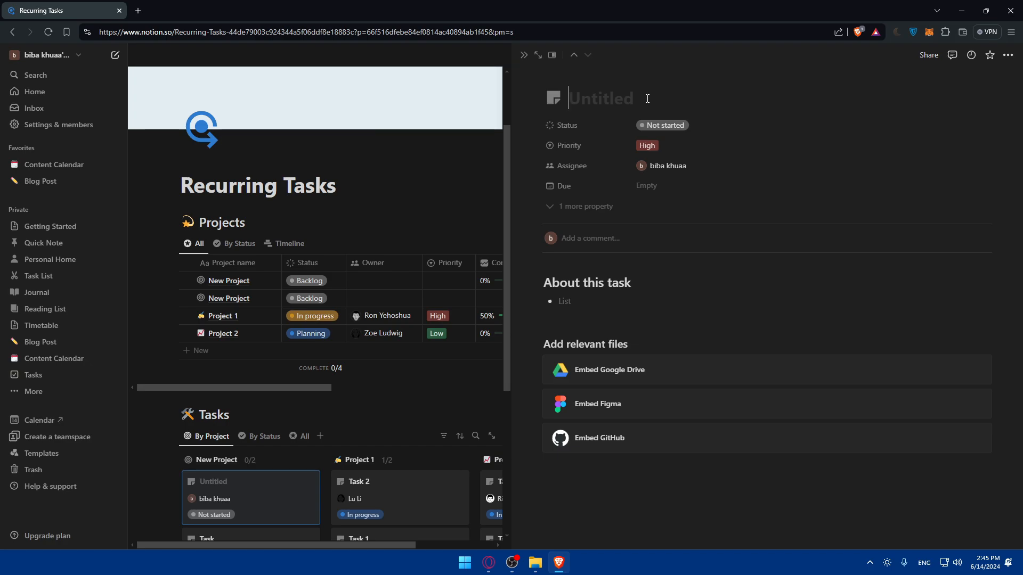
text(Upload)
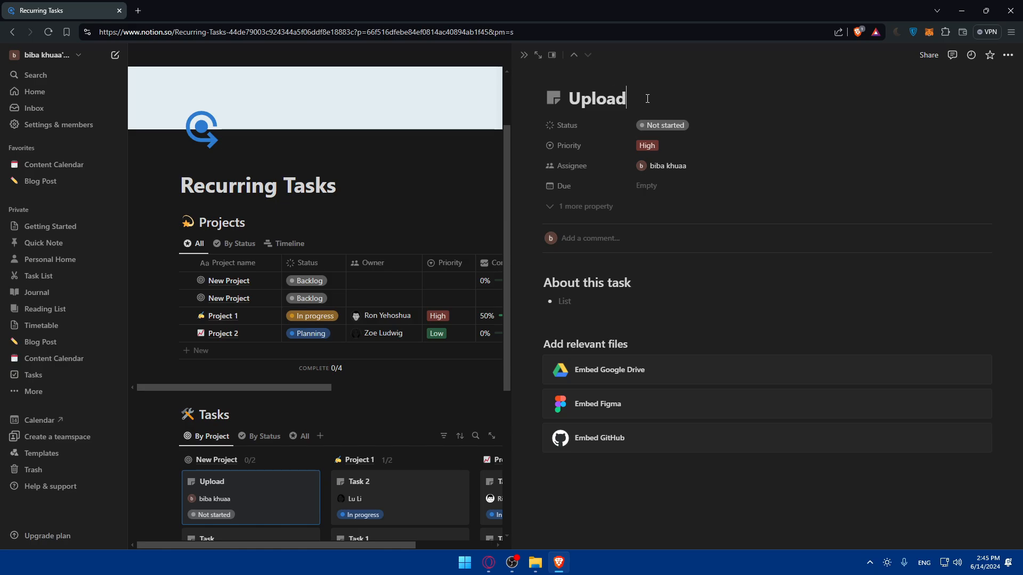
text(ing a video)
click(525, 54)
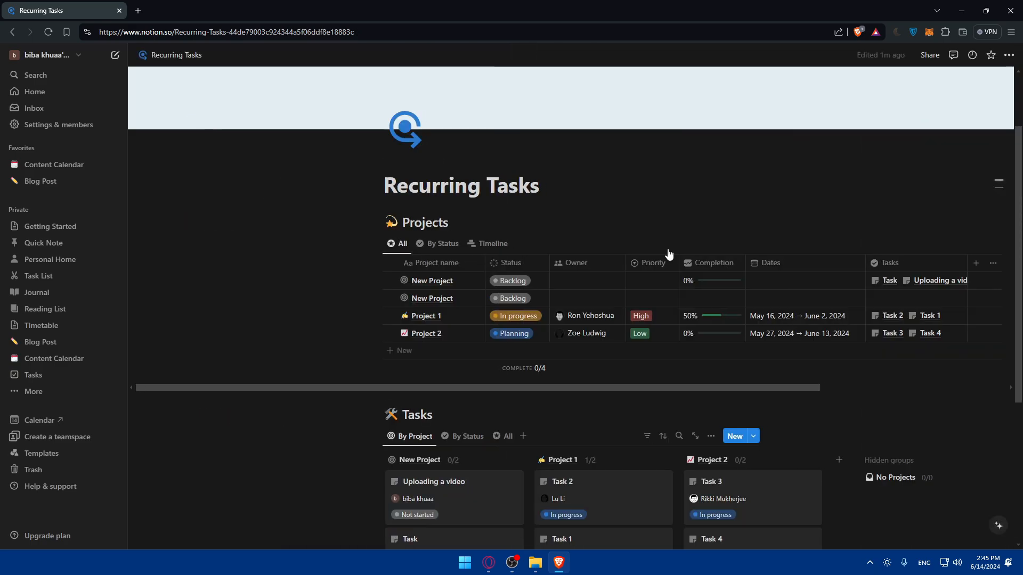
Reopen the first New Project's page and set the status of the "Uploading a video" task to In progress.
click(429, 286)
key(Return)
click(465, 299)
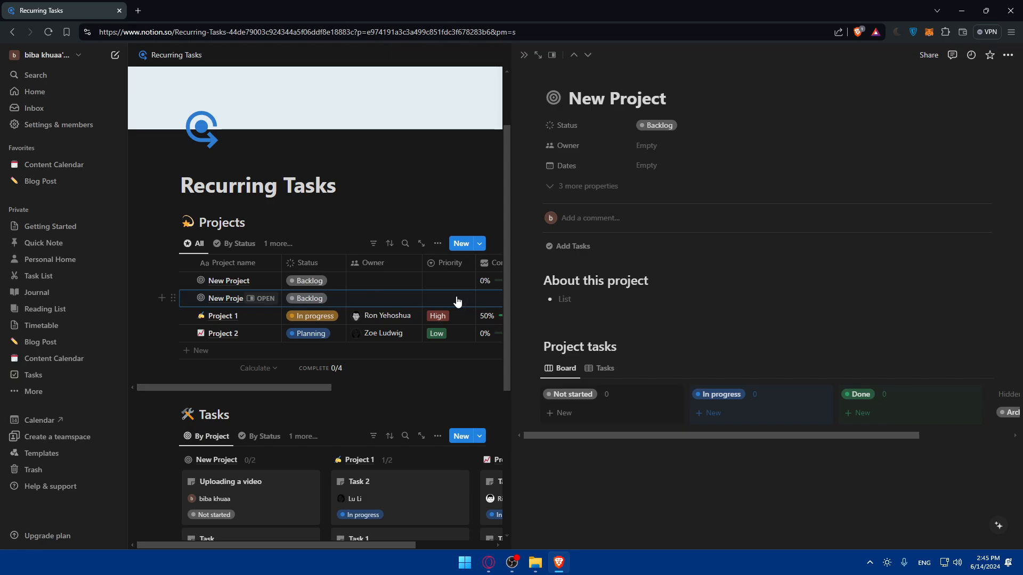
click(271, 281)
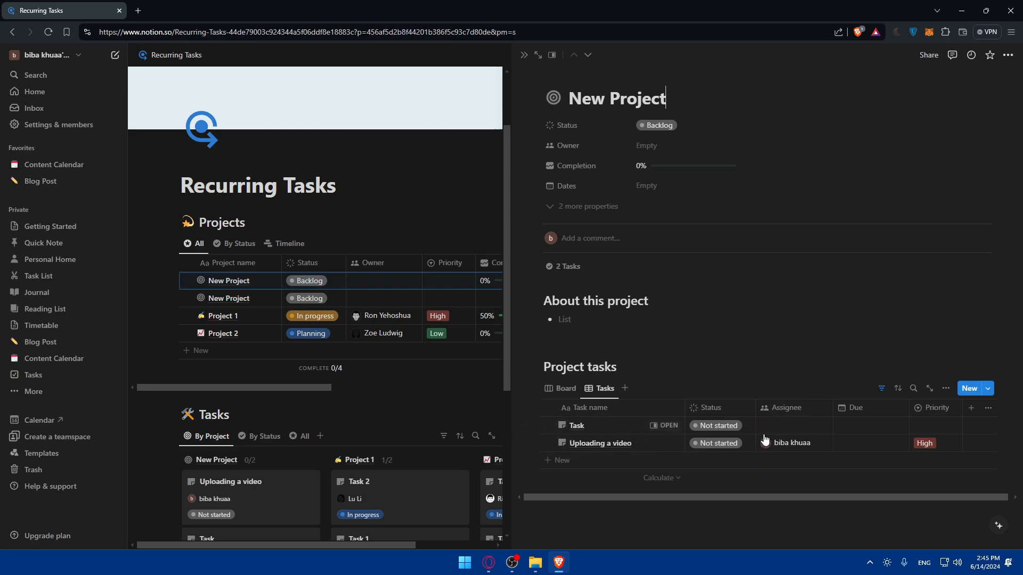
click(717, 448)
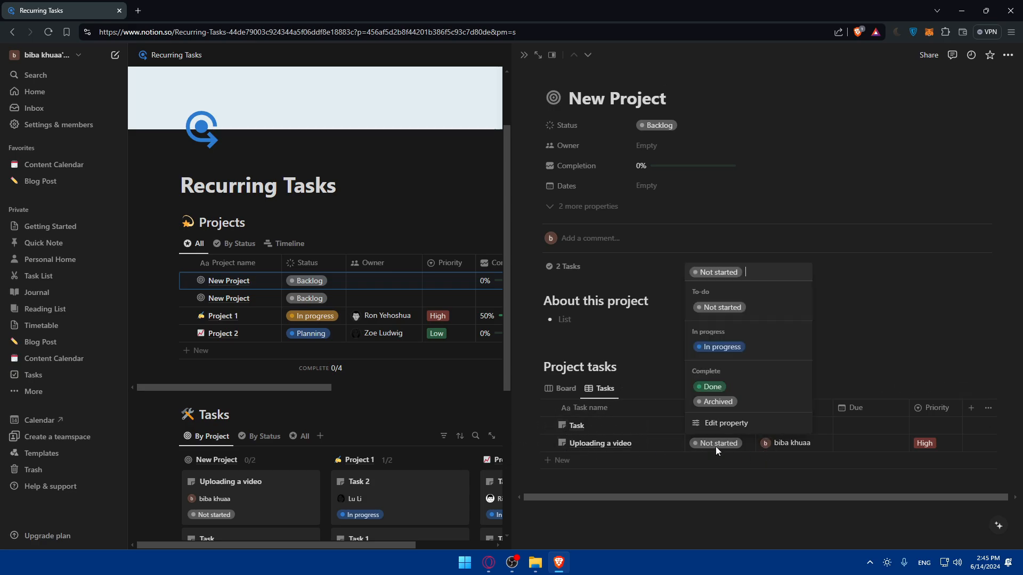
click(722, 347)
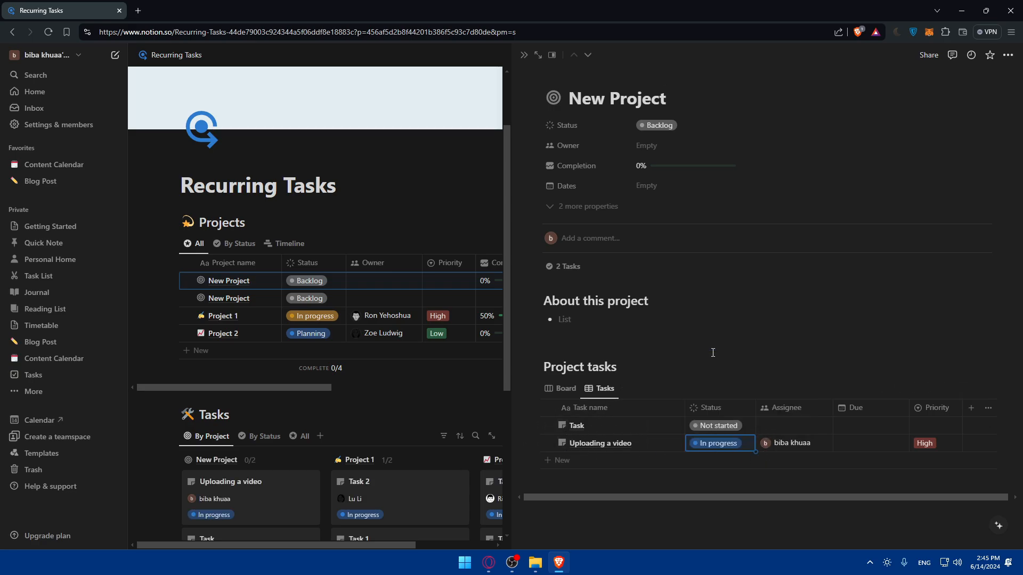
Set the due date of "Uploading a video" to June 21, 2024 with an end date enabled.
click(863, 446)
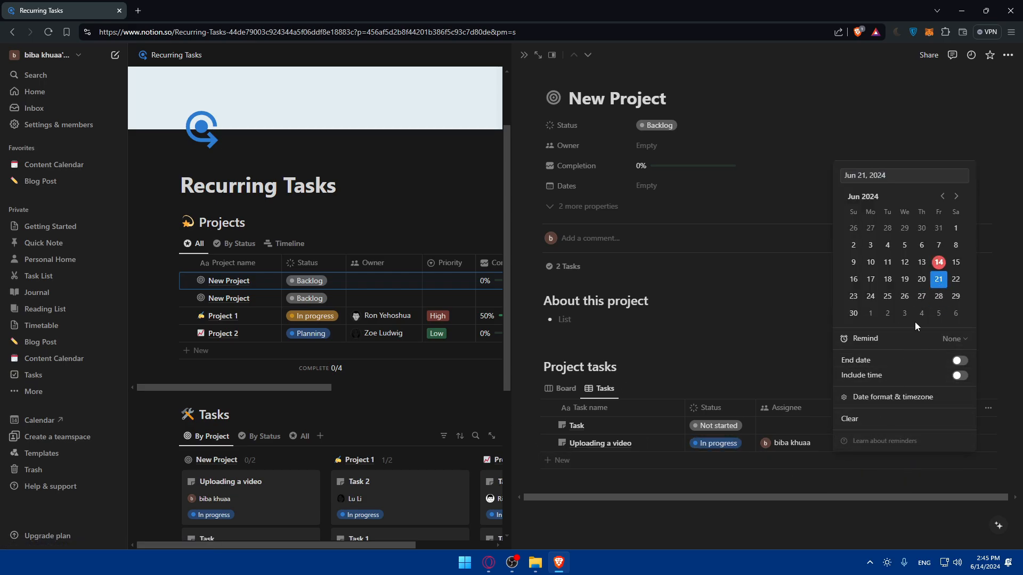
click(959, 362)
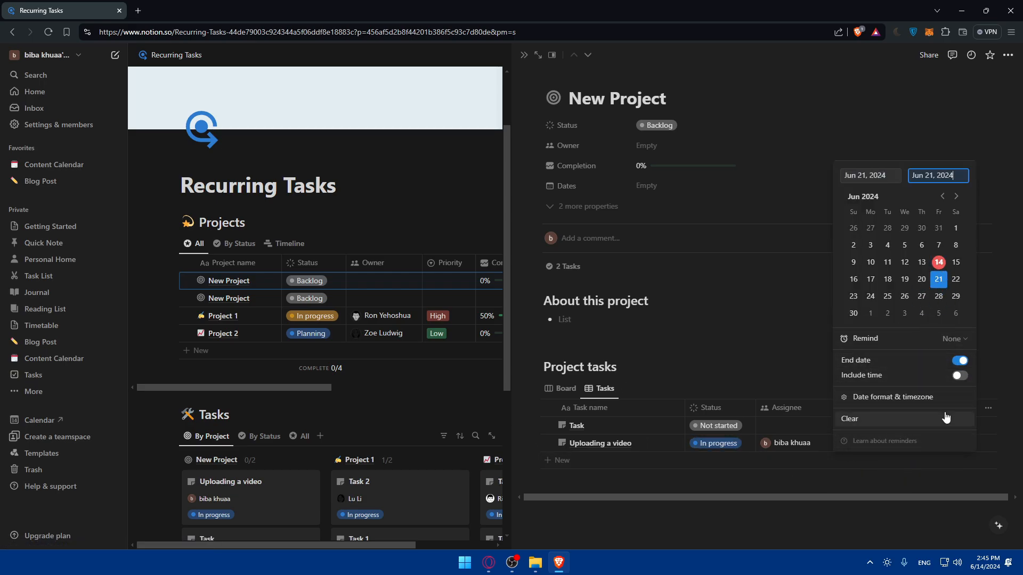
click(787, 351)
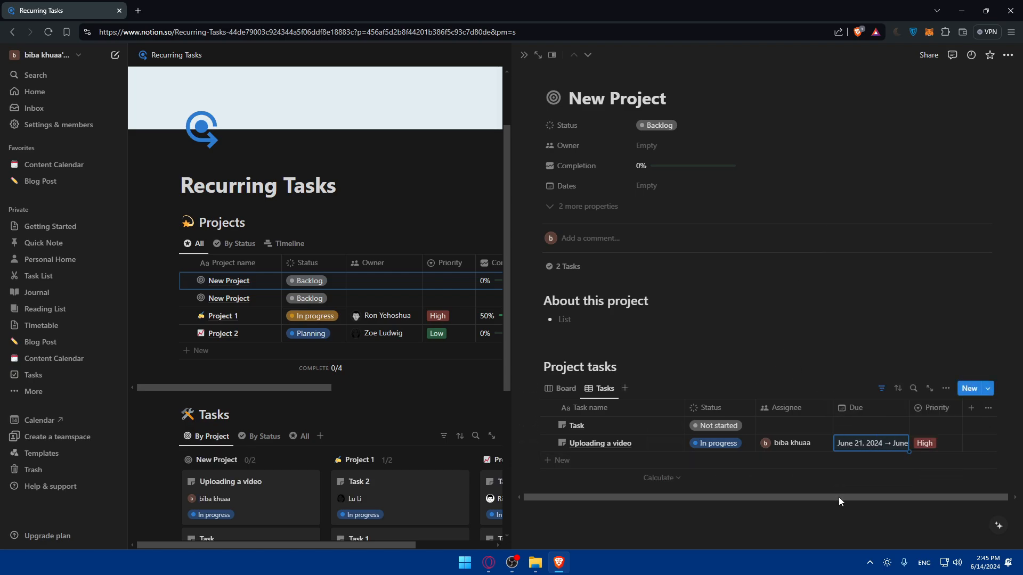
drag(839, 497, 844, 497)
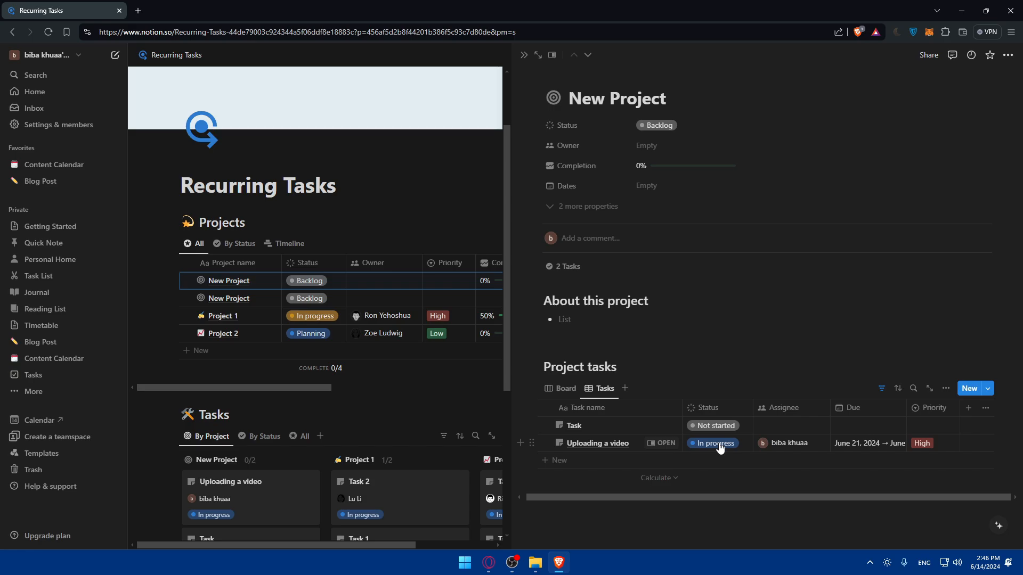
Add another task titled "Task" to the Project tasks table and close the project page.
click(542, 462)
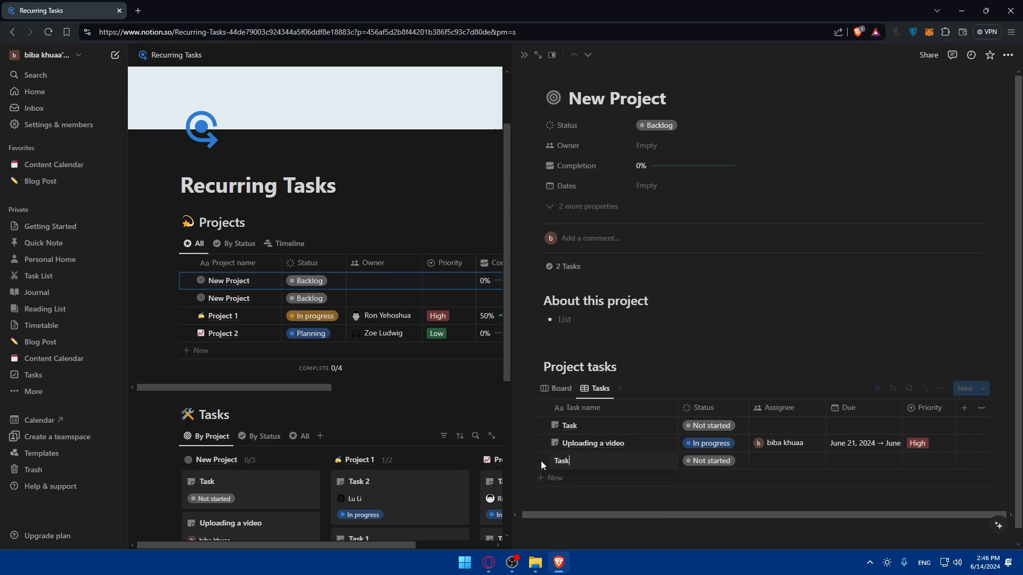
click(549, 474)
click(596, 460)
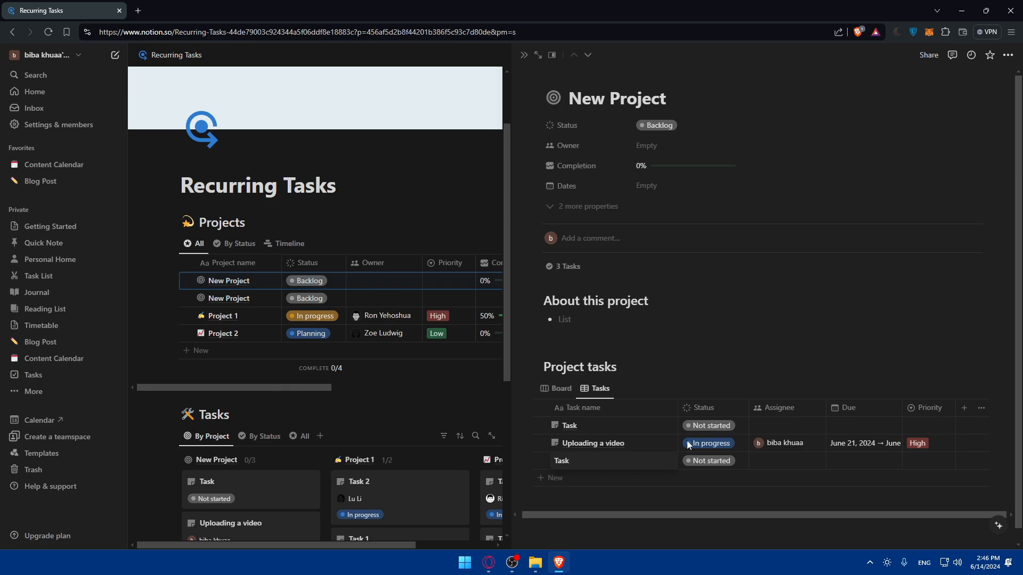
key(Escape)
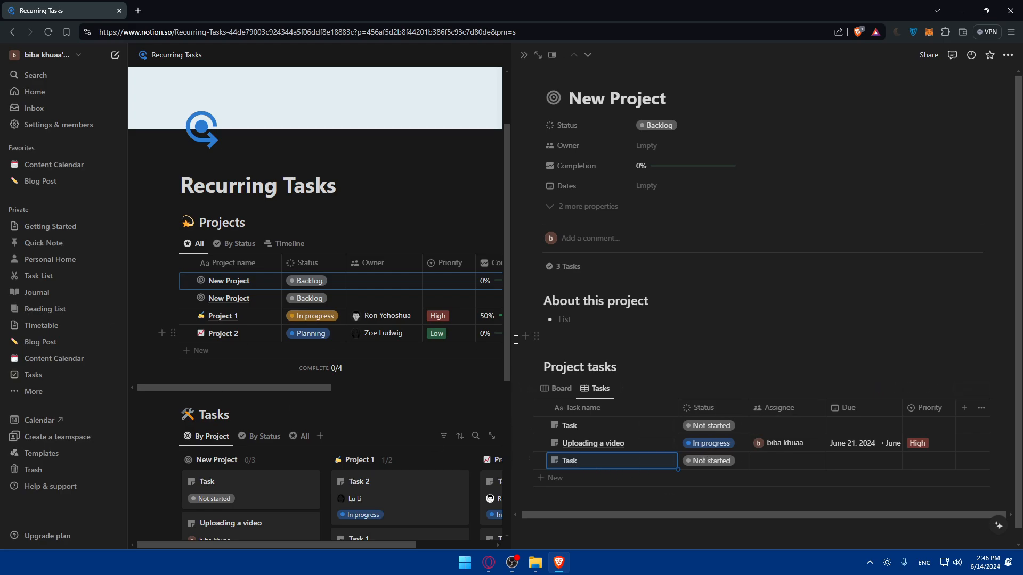
click(462, 173)
click(524, 55)
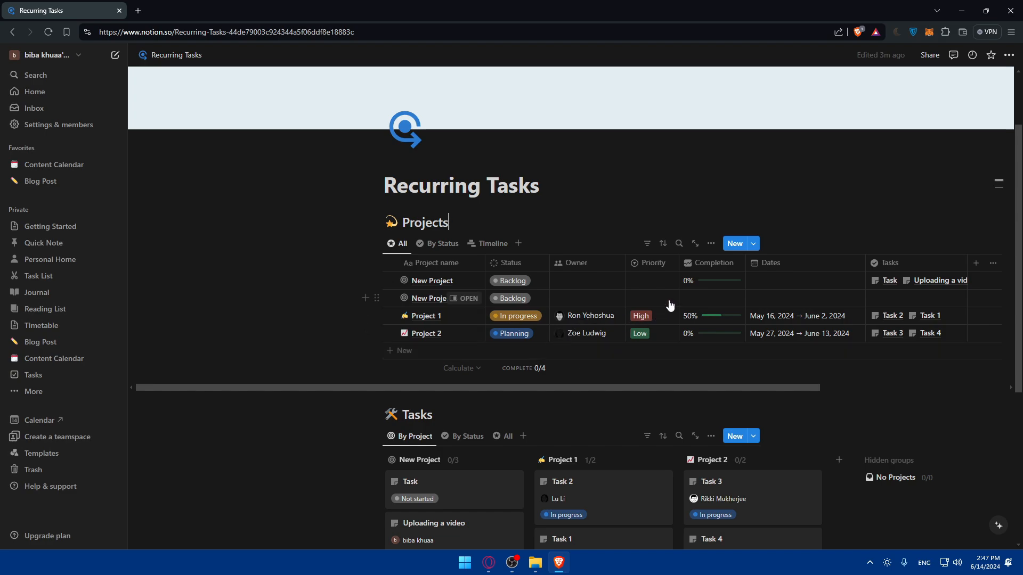
Shorten the Projects heading to "Project".
text(--)
key(BackSpace)
key(BackSpace)
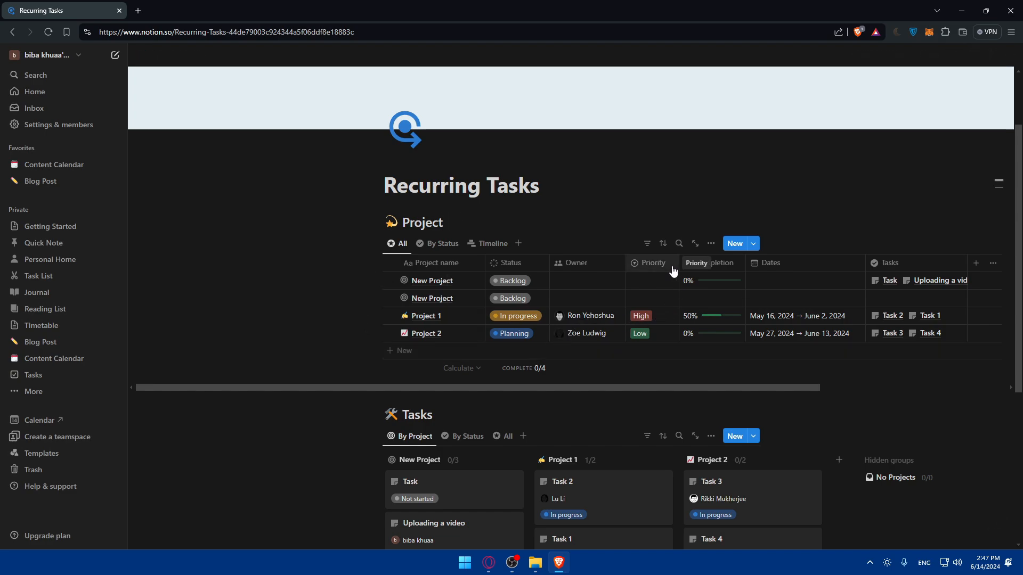
Show the filter bar of the projects database and look through its filter properties and view options.
click(679, 244)
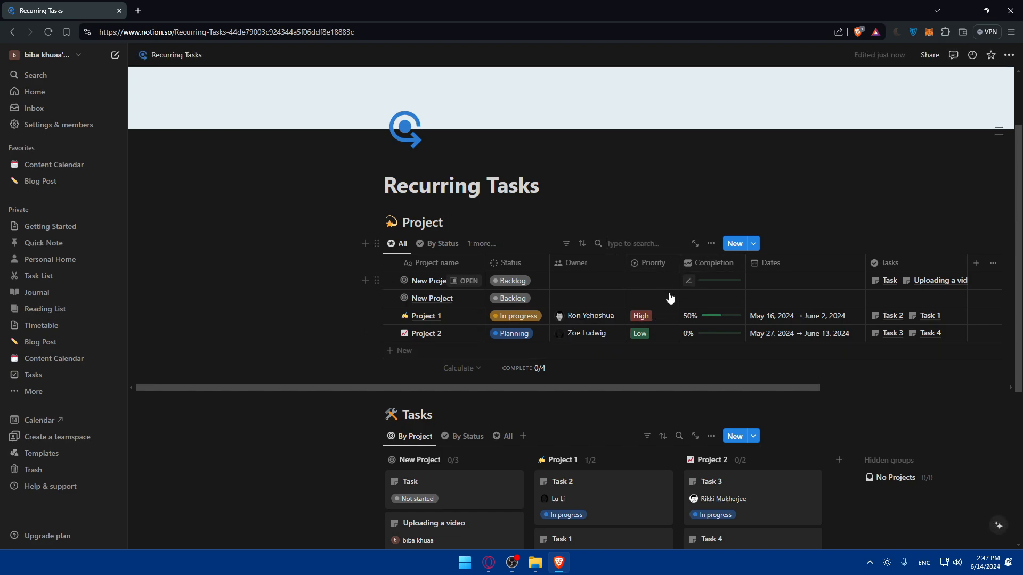
click(712, 243)
click(647, 243)
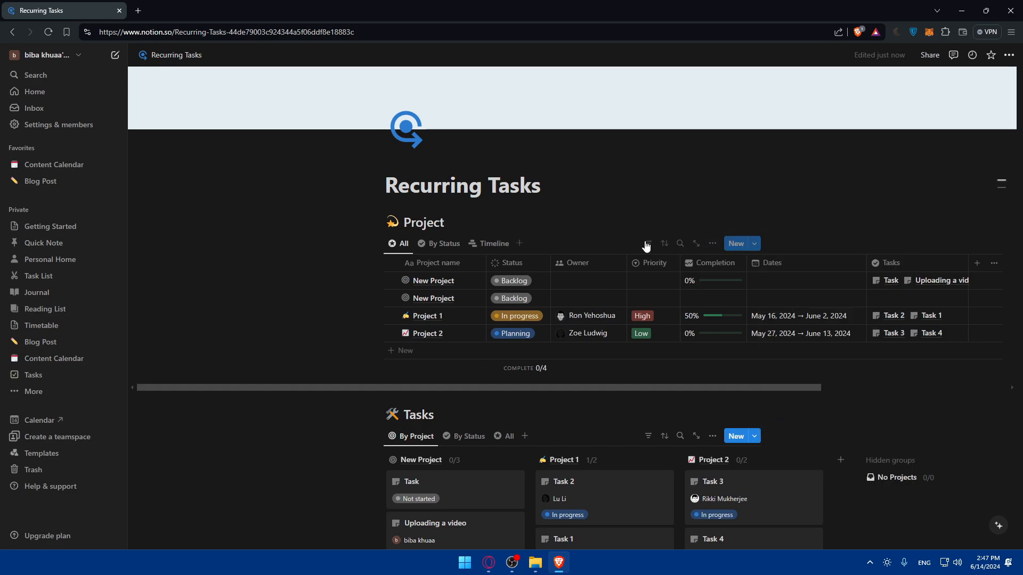
click(649, 244)
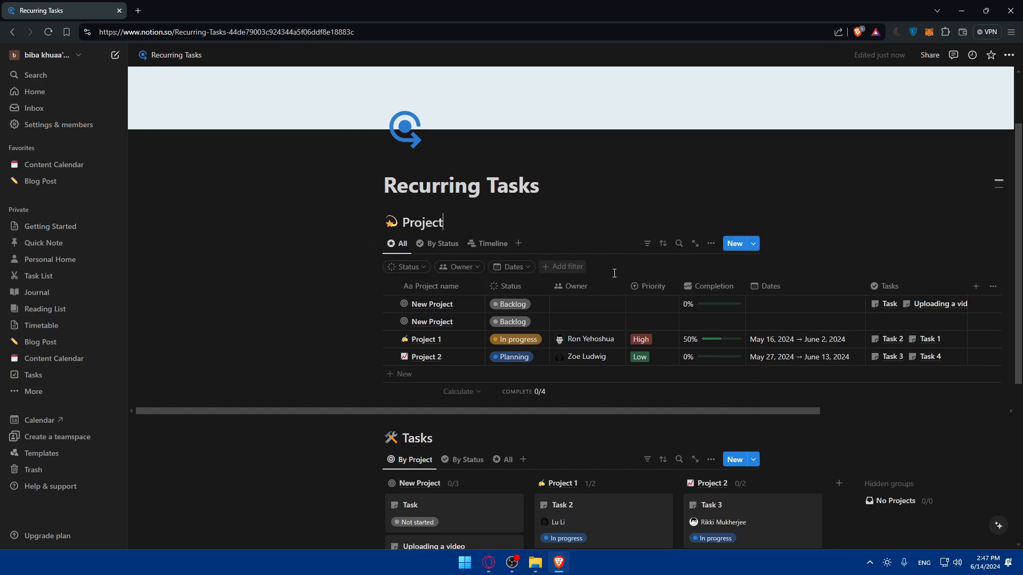
click(563, 267)
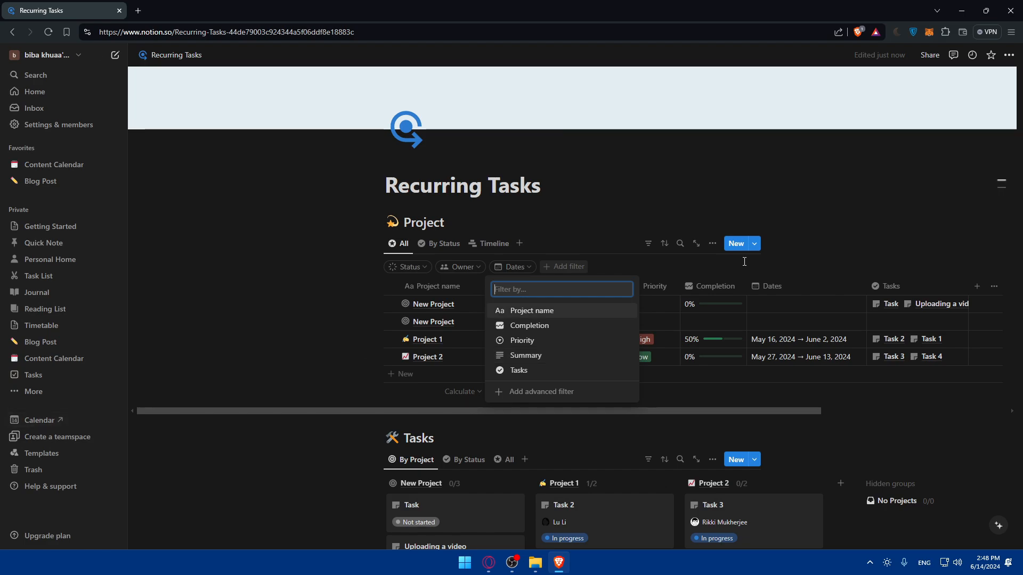
click(712, 244)
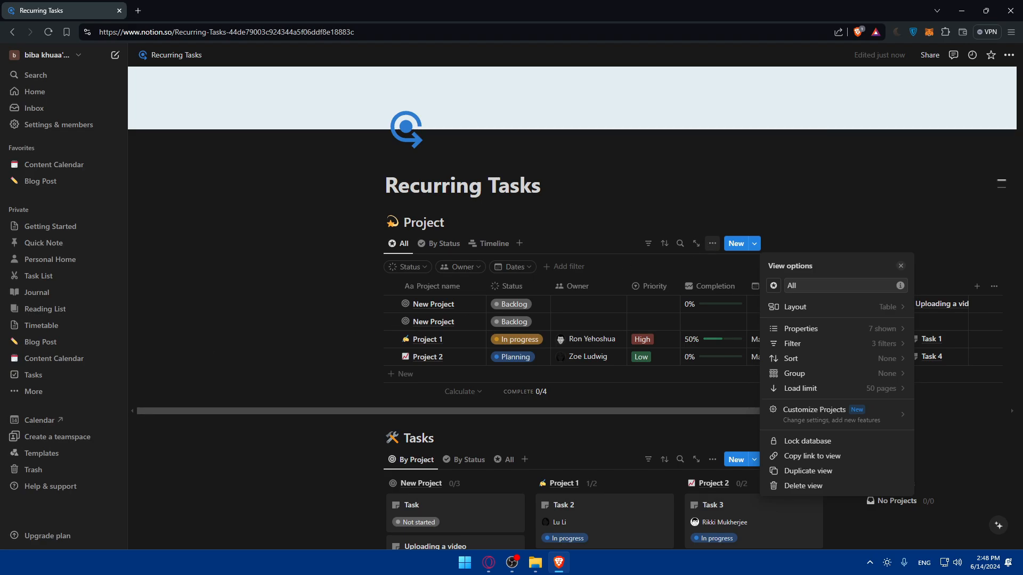
Open the sharing settings of the Recurring Tasks page and publish the page to the web.
click(930, 56)
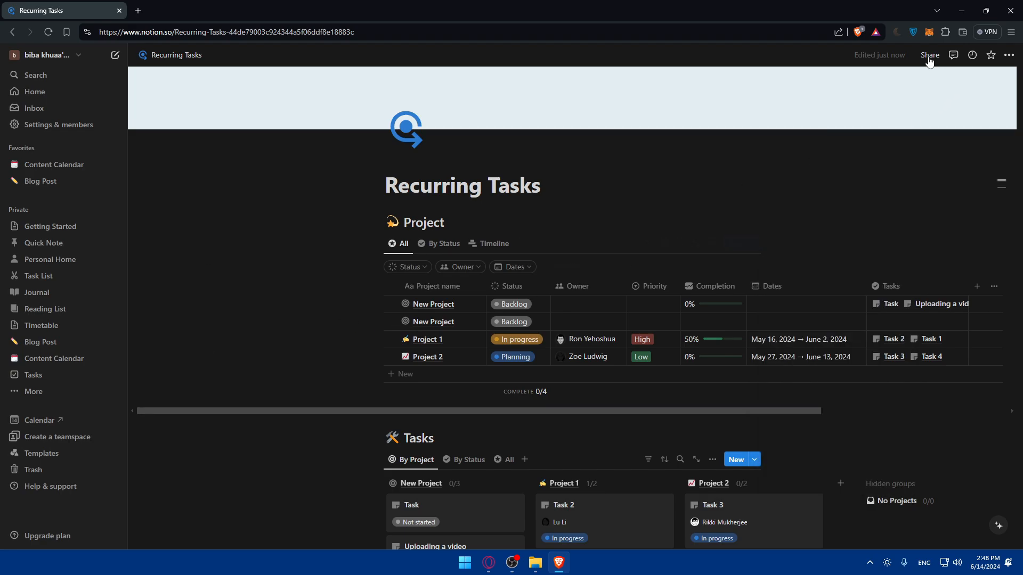
click(930, 56)
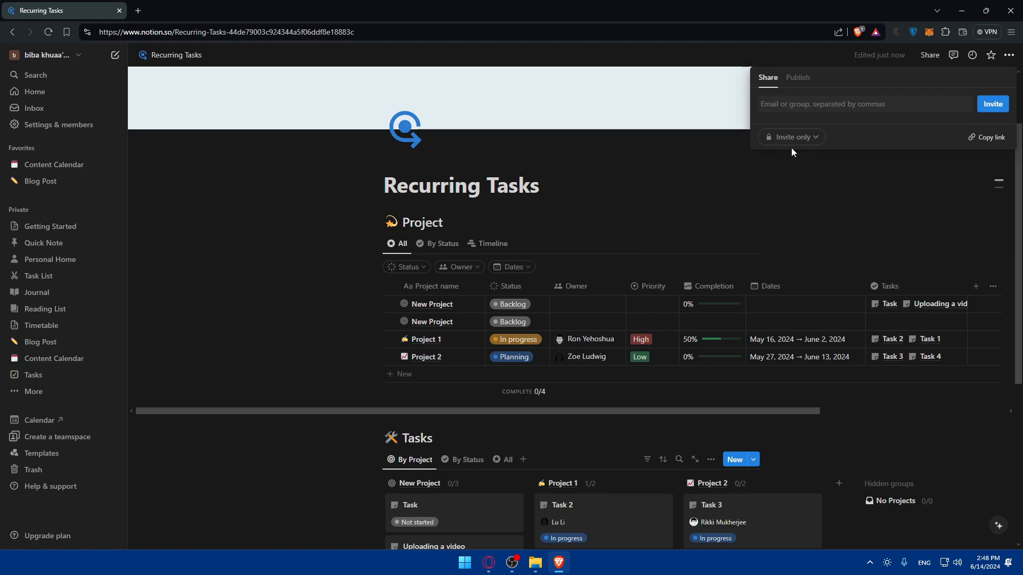
click(797, 78)
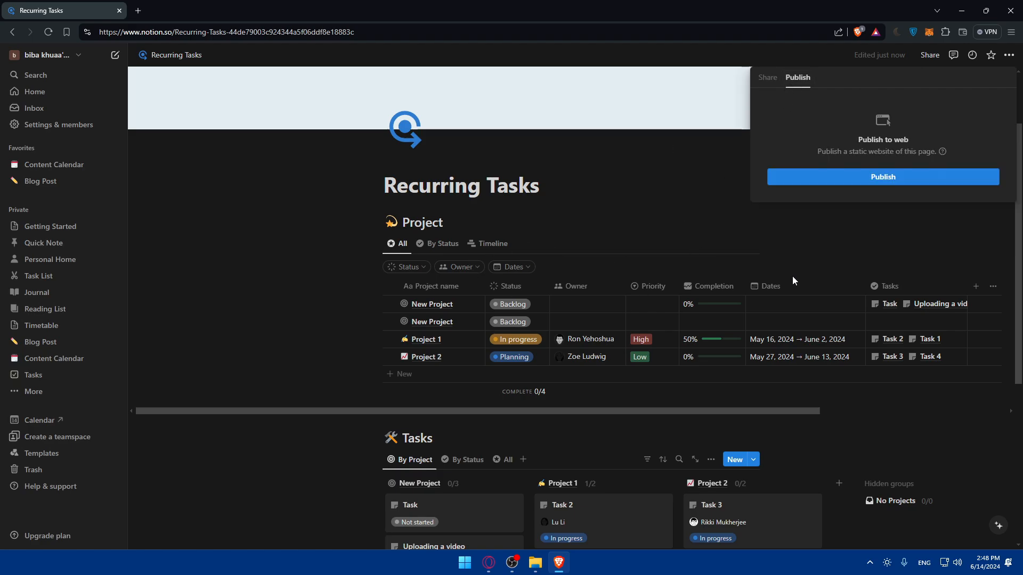
click(884, 177)
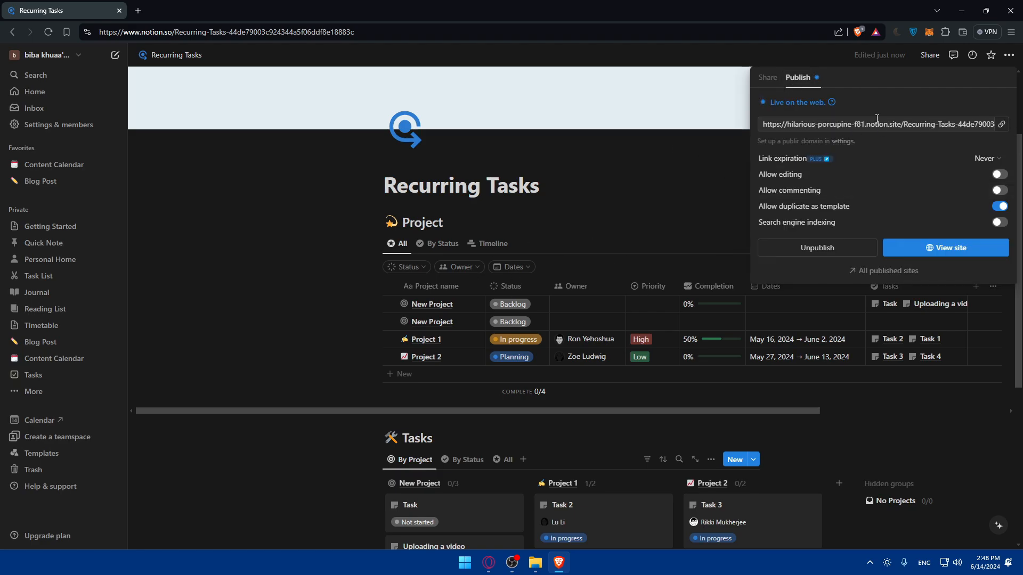
View the published Recurring Tasks site, look through its Project and Tasks sections, and close the site.
click(964, 248)
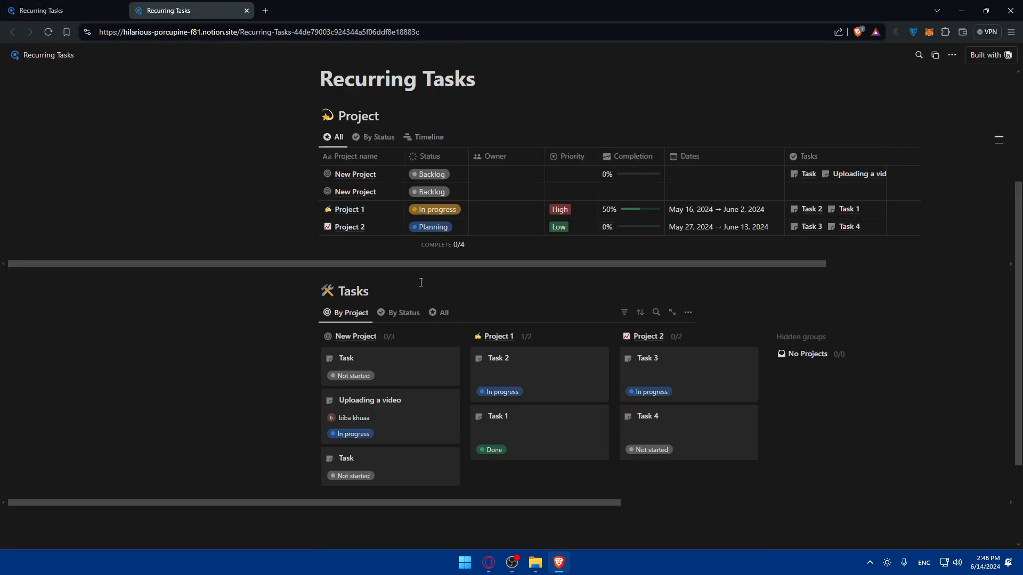
scroll(397, 248, down, 5)
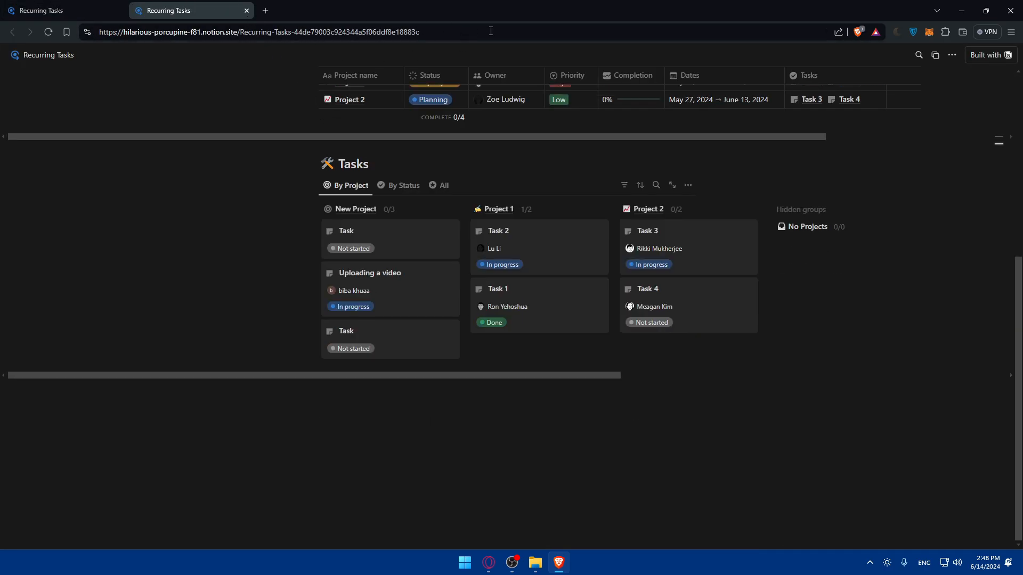
click(247, 11)
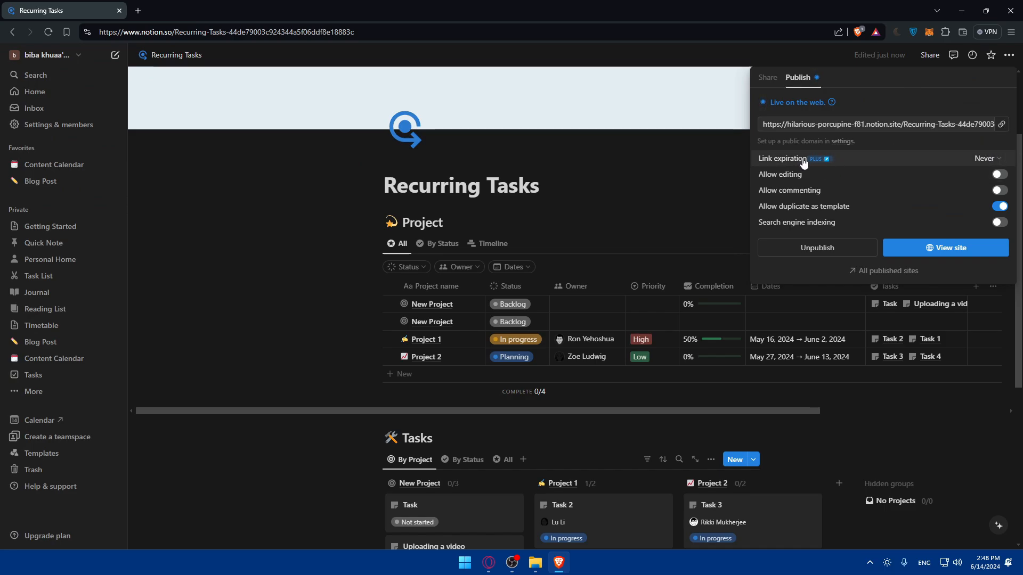
Unpublish the Recurring Tasks page from the web.
mouse_move(861, 177)
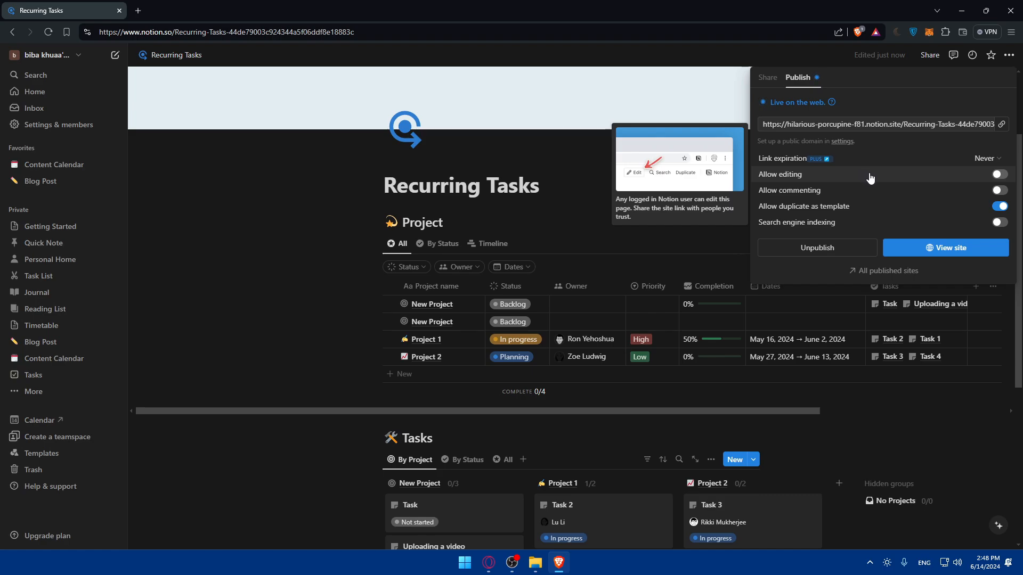
mouse_move(861, 196)
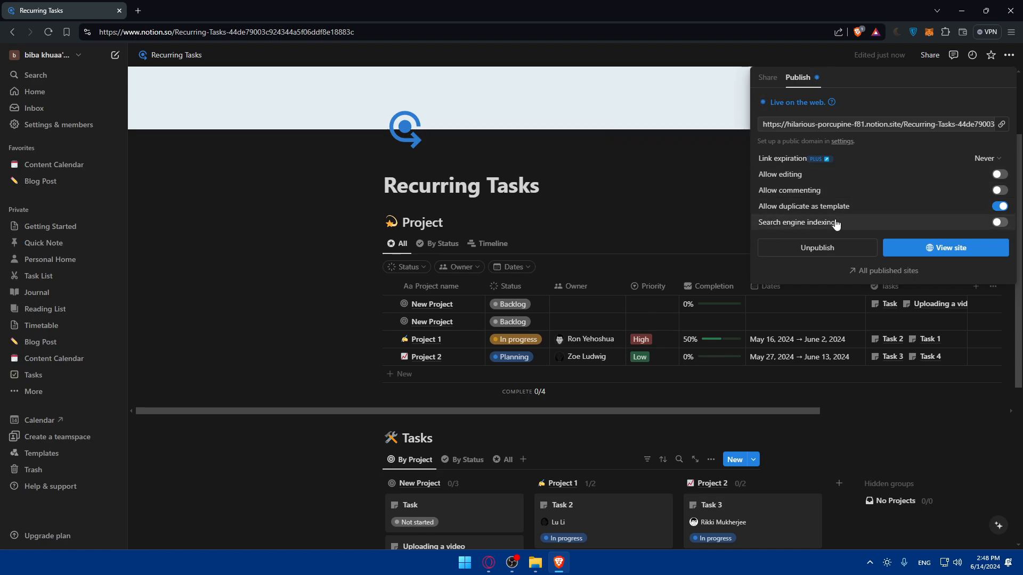
mouse_move(889, 230)
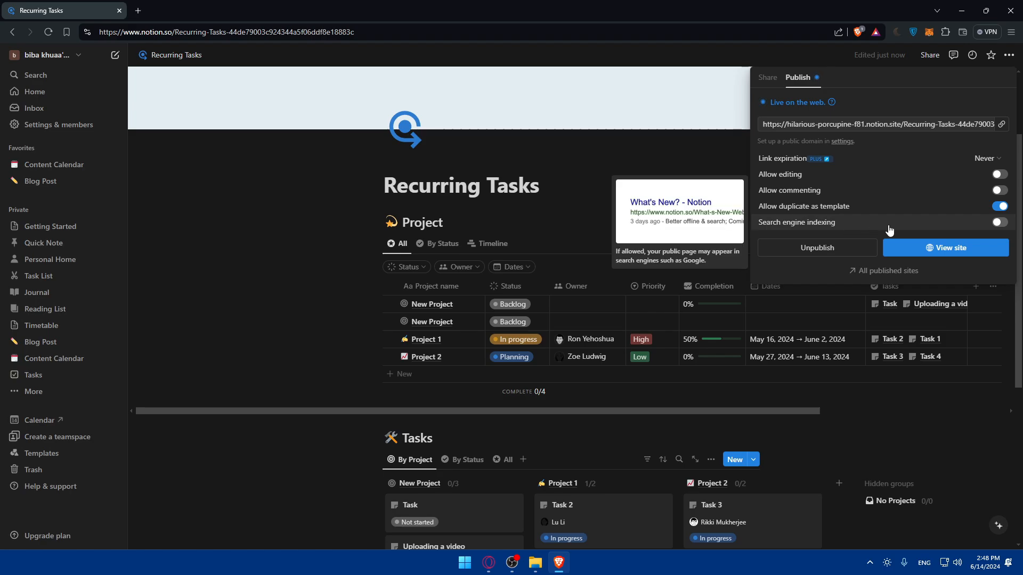
click(818, 248)
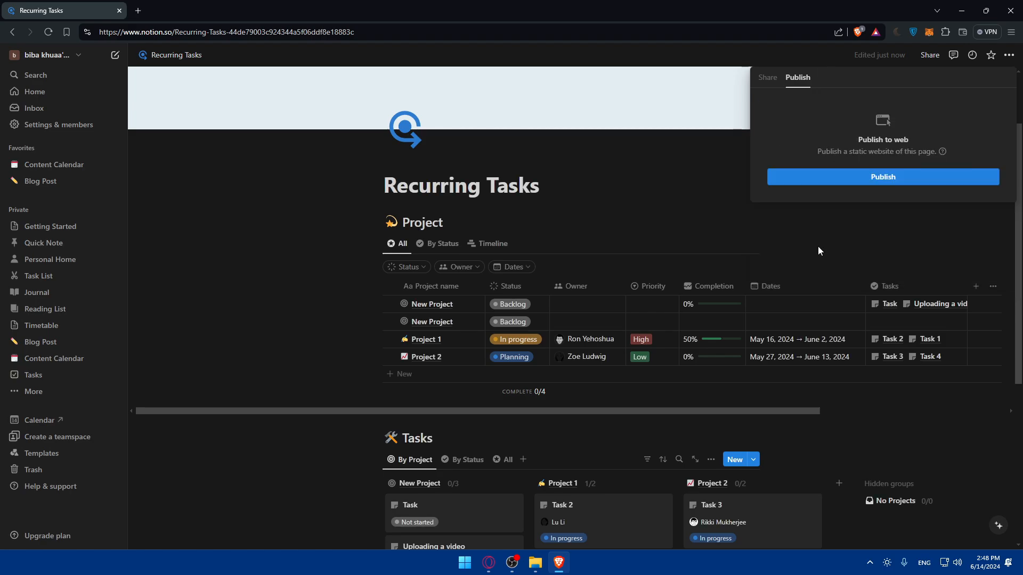